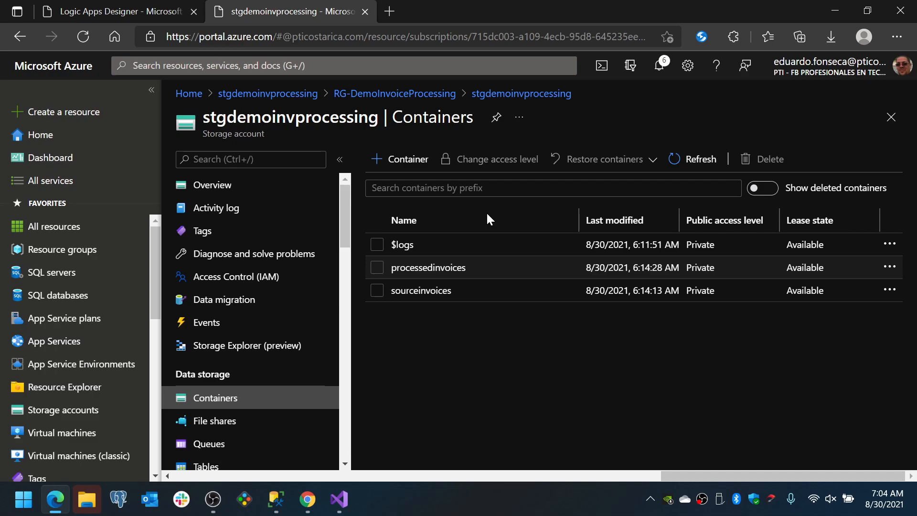
# Switch to Visual Studio and close the SqlSchemaCompare2 comparison without saving it
pyautogui.click(339, 499)
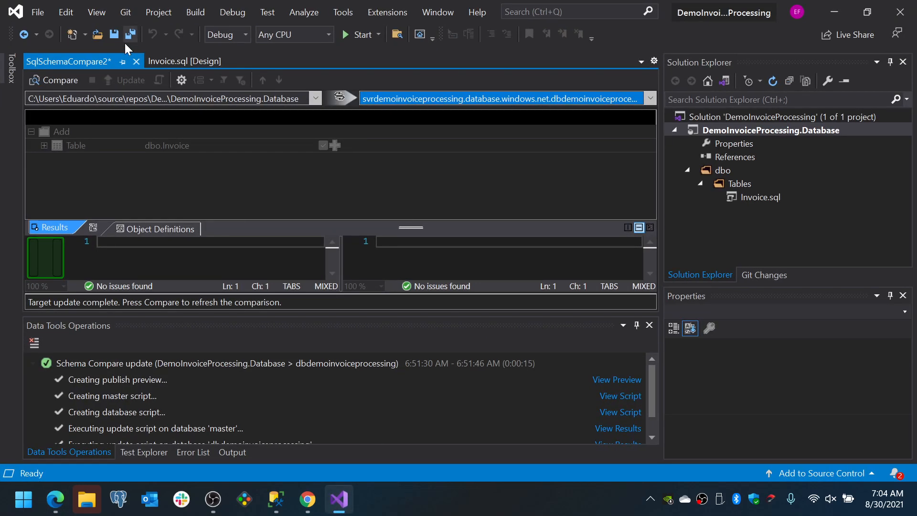
pyautogui.click(141, 62)
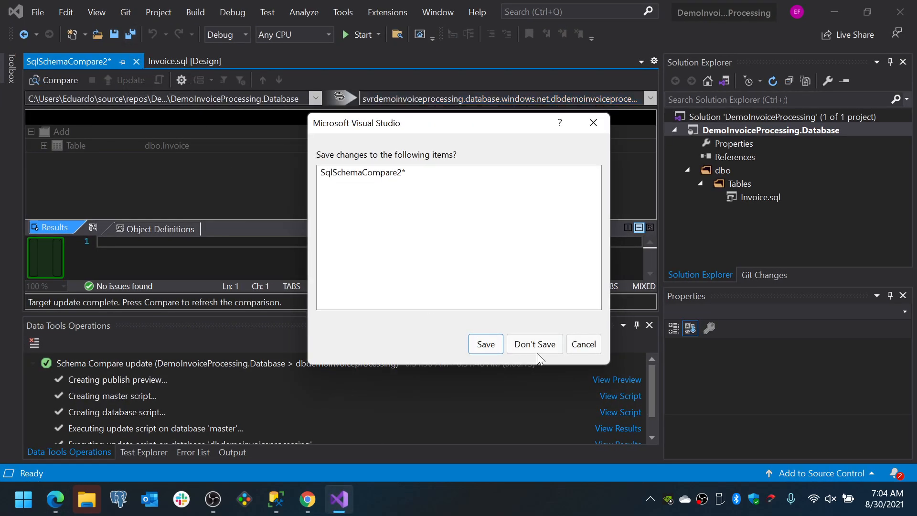
pyautogui.click(536, 344)
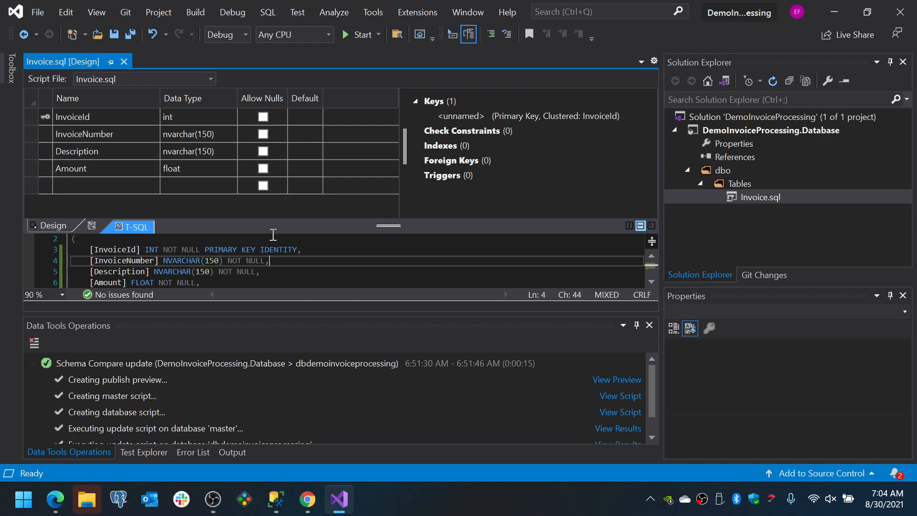
# Examine the InvoiceId and InvoiceNumber column definitions in the Invoice.sql table script
pyautogui.doubleClick(128, 250)
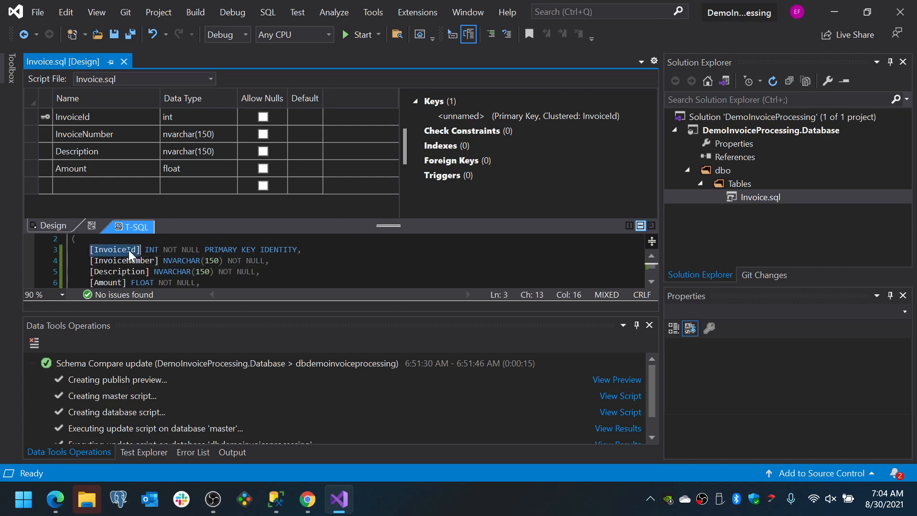
pyautogui.doubleClick(266, 248)
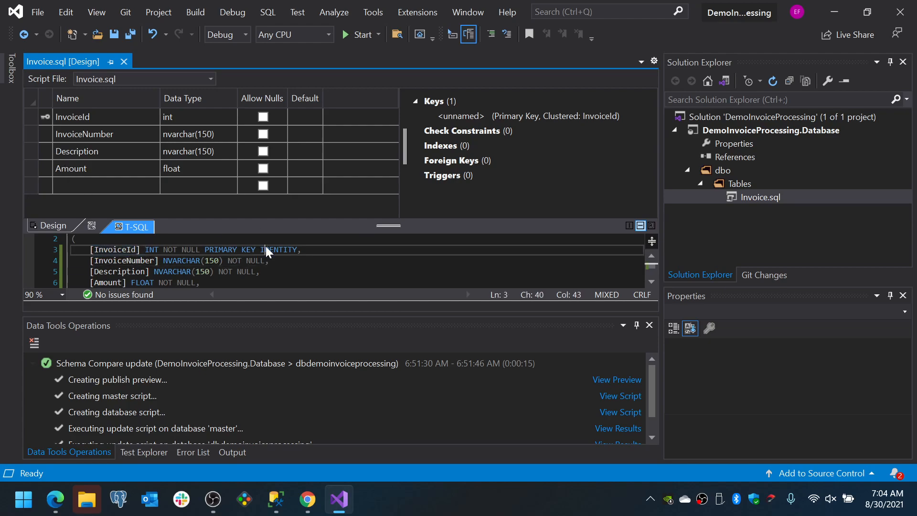
pyautogui.doubleClick(120, 264)
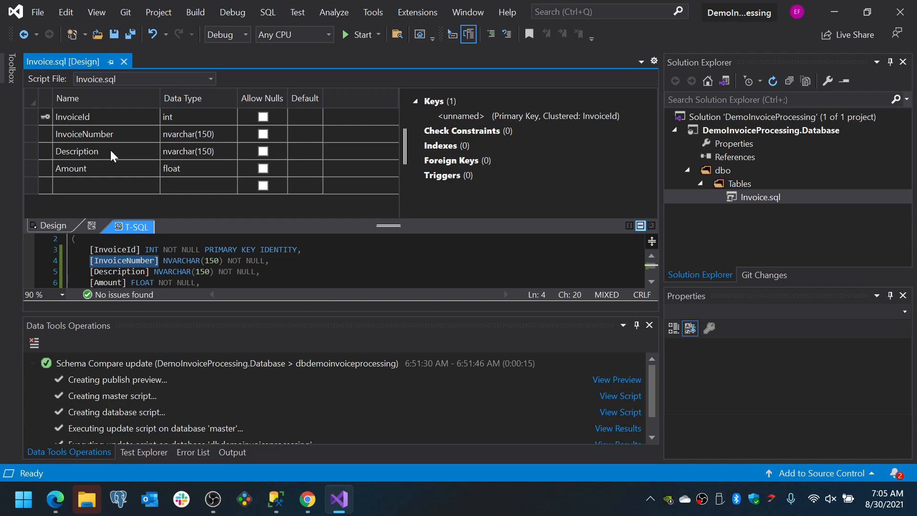
pyautogui.moveTo(305, 498)
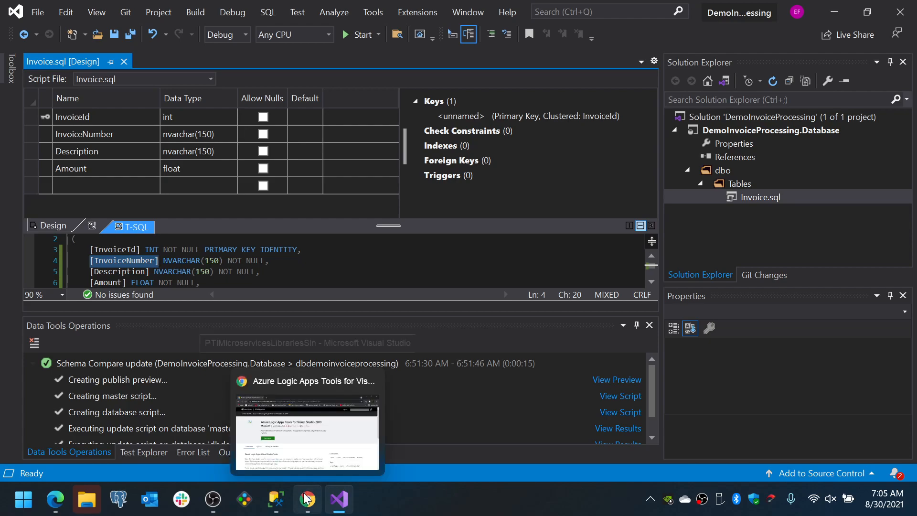
# Switch to the Logic Apps Designer in Edge, open the workflow for editing and delete its Initialize variable step
pyautogui.click(55, 499)
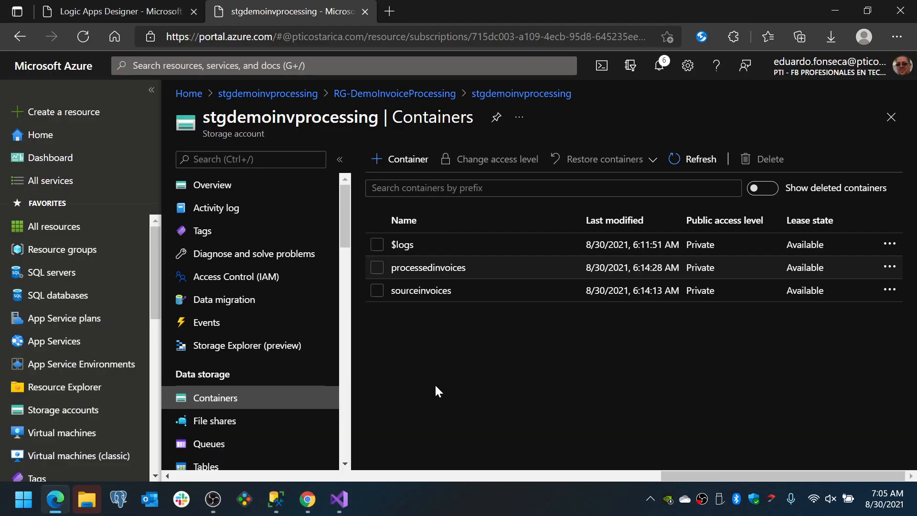
pyautogui.click(96, 11)
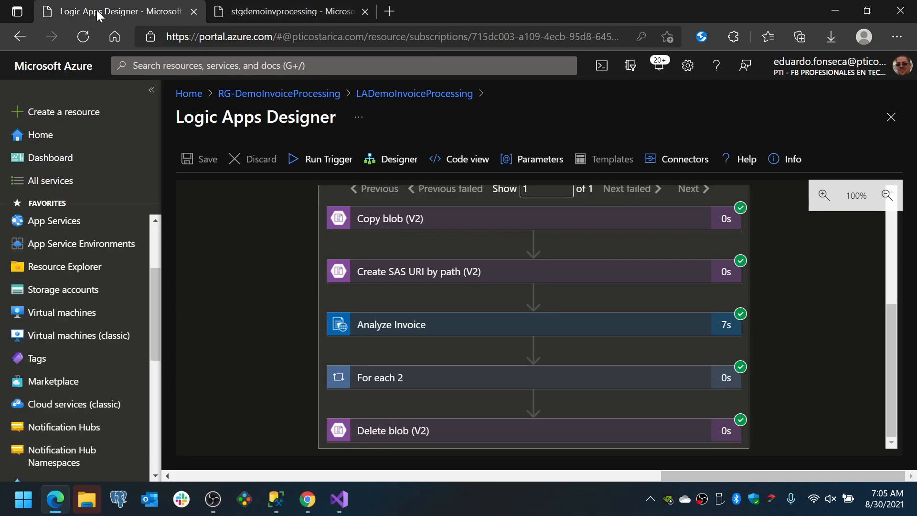
pyautogui.scroll(5, 273, 246)
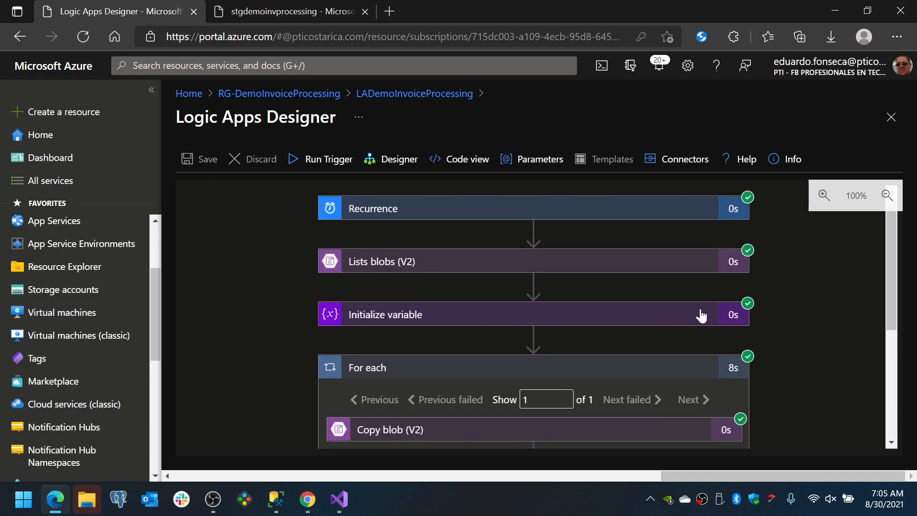
pyautogui.click(373, 159)
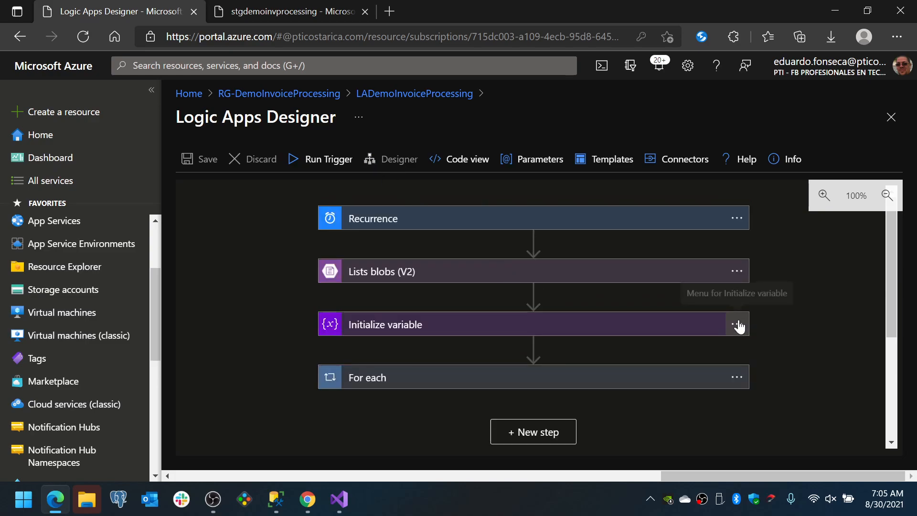
pyautogui.click(739, 326)
pyautogui.click(793, 435)
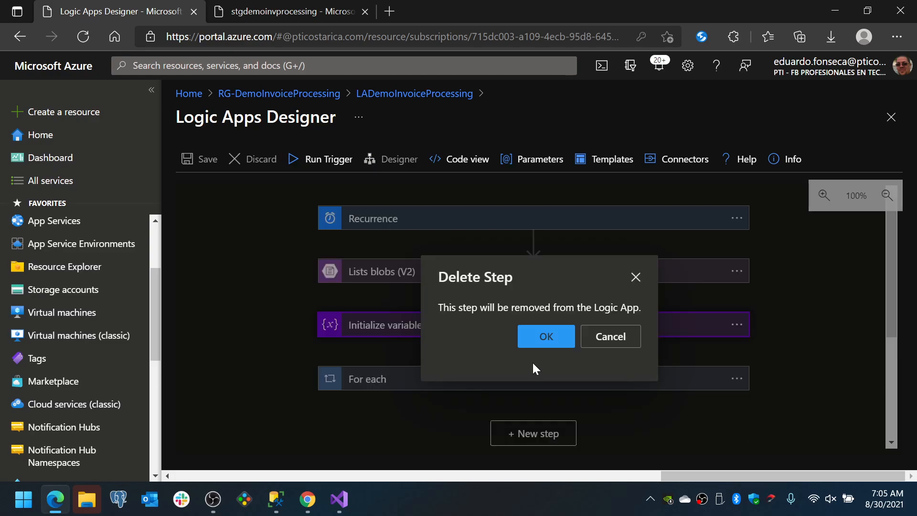
pyautogui.click(531, 344)
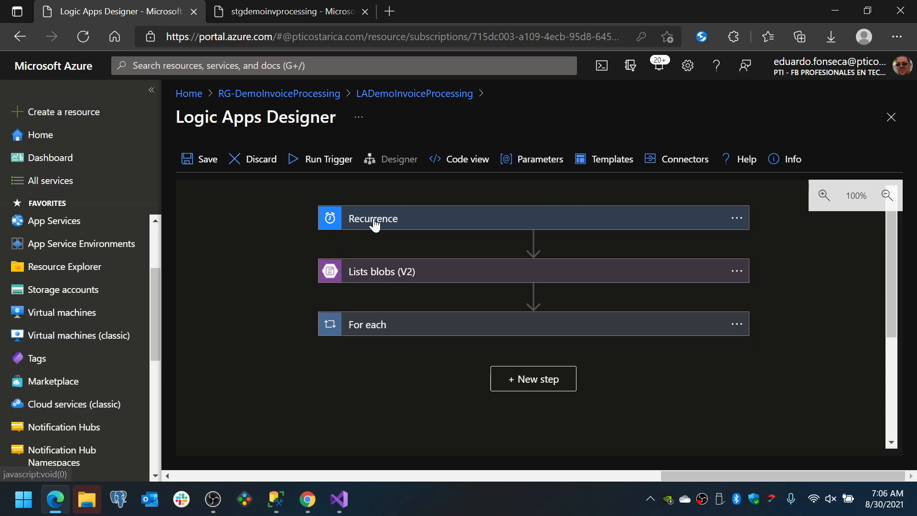
# Expand the Recurrence trigger and the Lists blobs (V2) action to review how the workflow starts
pyautogui.click(371, 215)
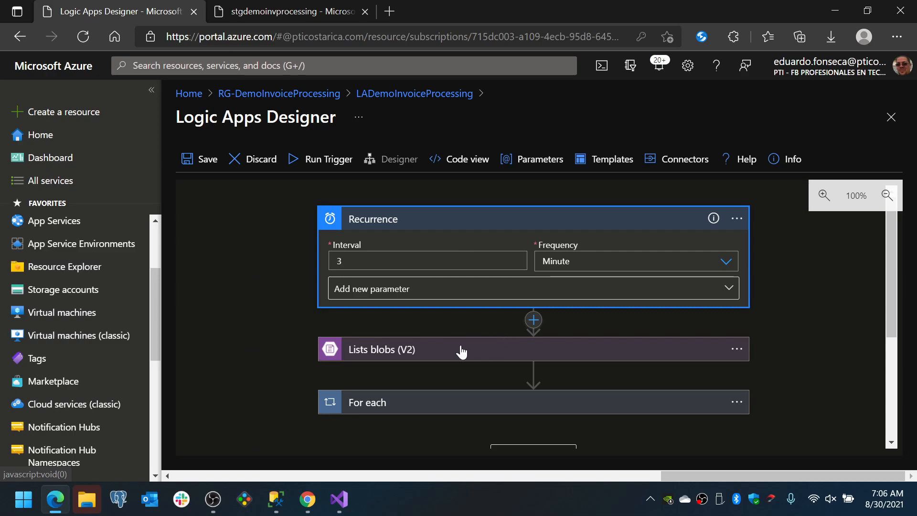
pyautogui.click(446, 351)
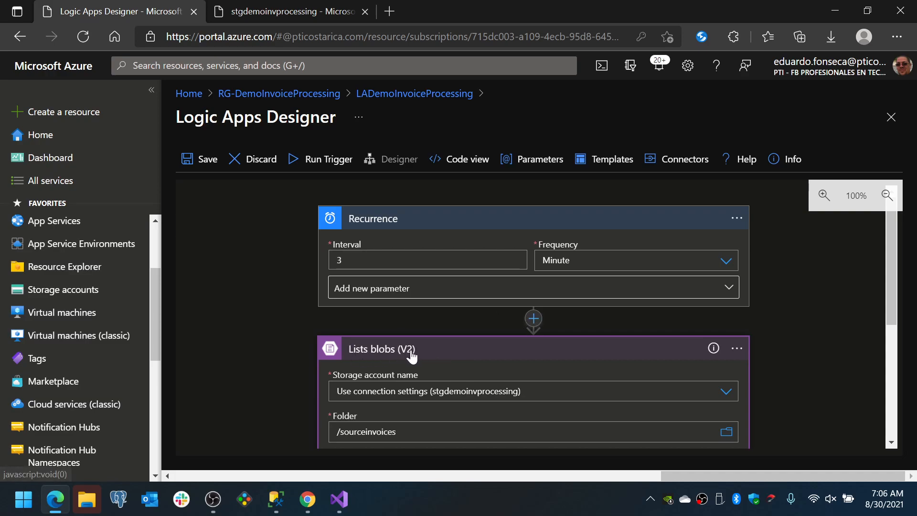
pyautogui.click(534, 318)
pyautogui.click(534, 349)
pyautogui.click(397, 311)
pyautogui.write('azur')
pyautogui.press('BackSpace')
pyautogui.press('BackSpace')
pyautogui.press('BackSpace')
pyautogui.press('BackSpace')
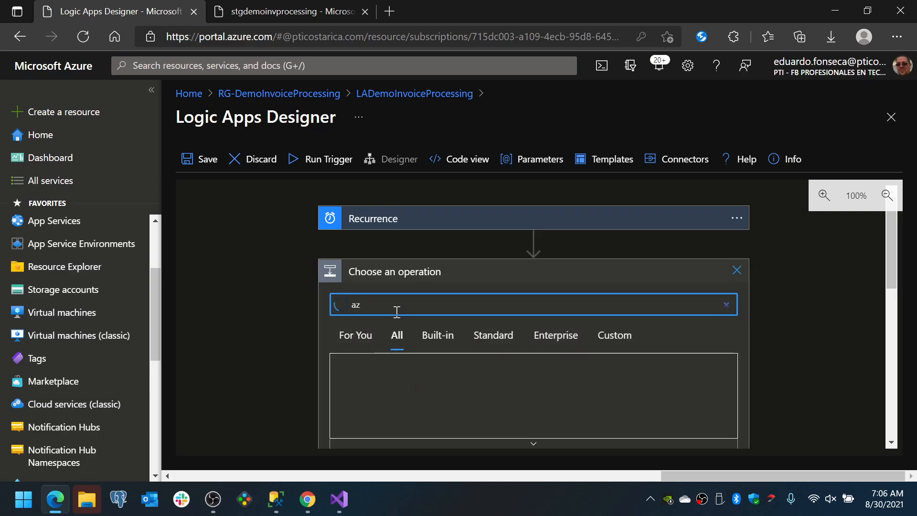
pyautogui.write('blob')
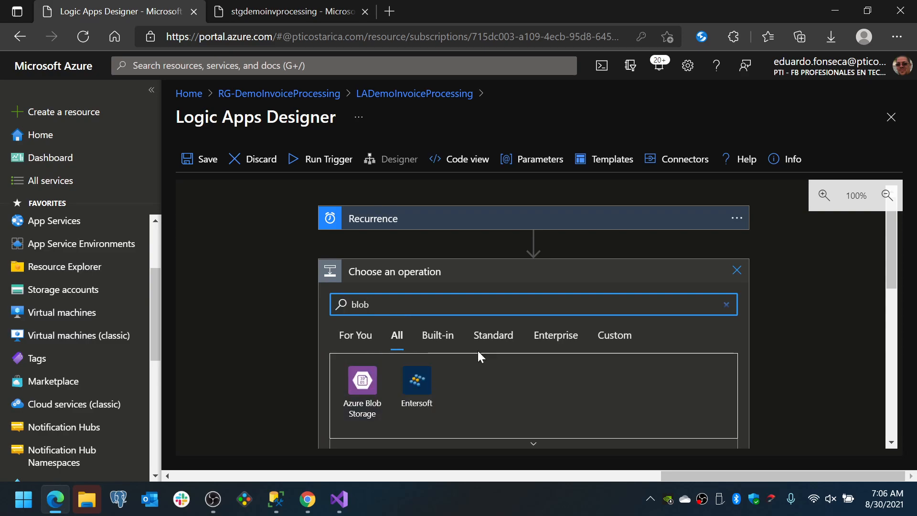
pyautogui.click(737, 271)
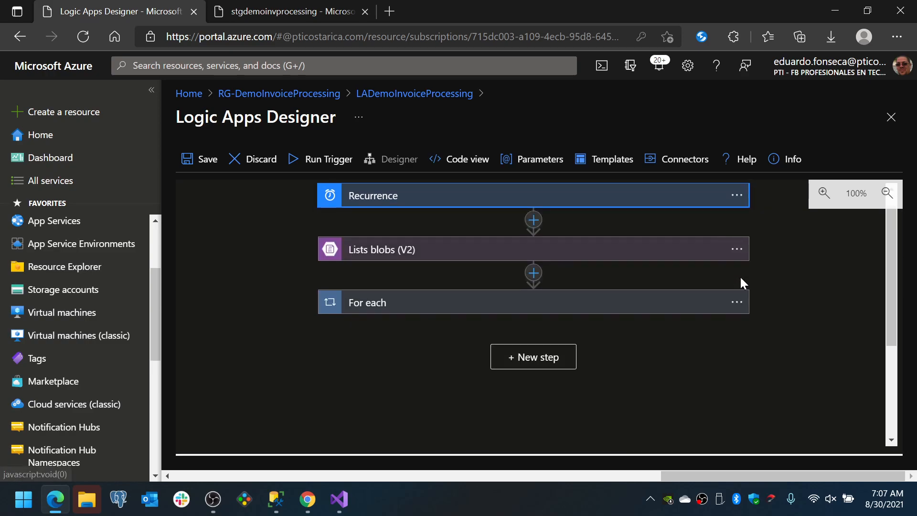
# Review the Lists blobs (V2) settings and the sequence of actions inside the For each loop
pyautogui.click(378, 255)
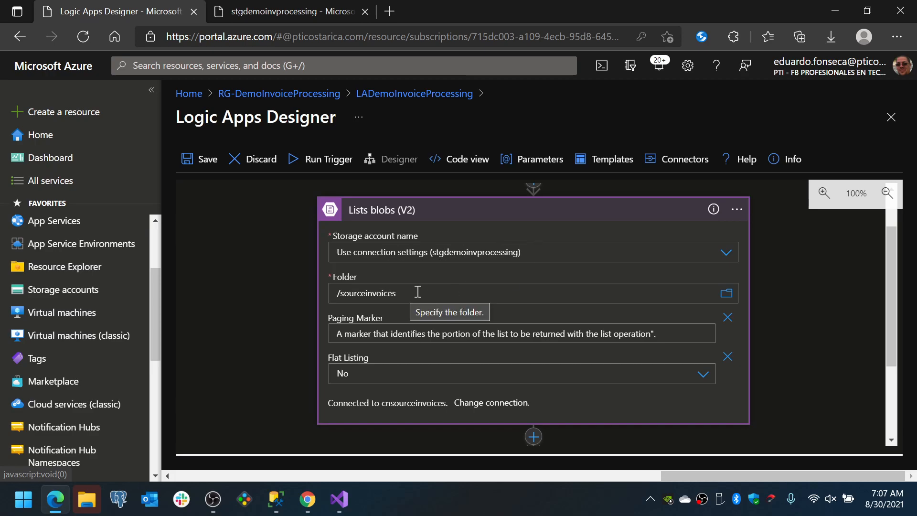
pyautogui.scroll(-2, 281, 334)
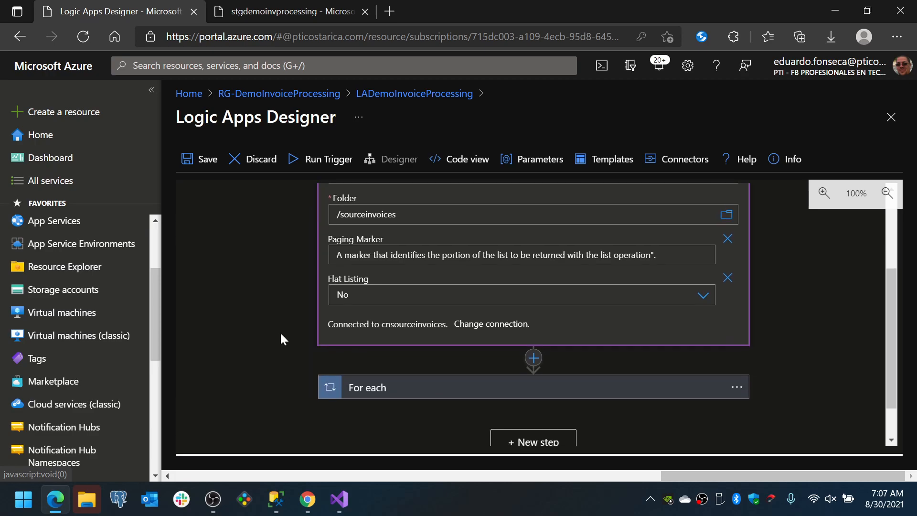
pyautogui.click(412, 388)
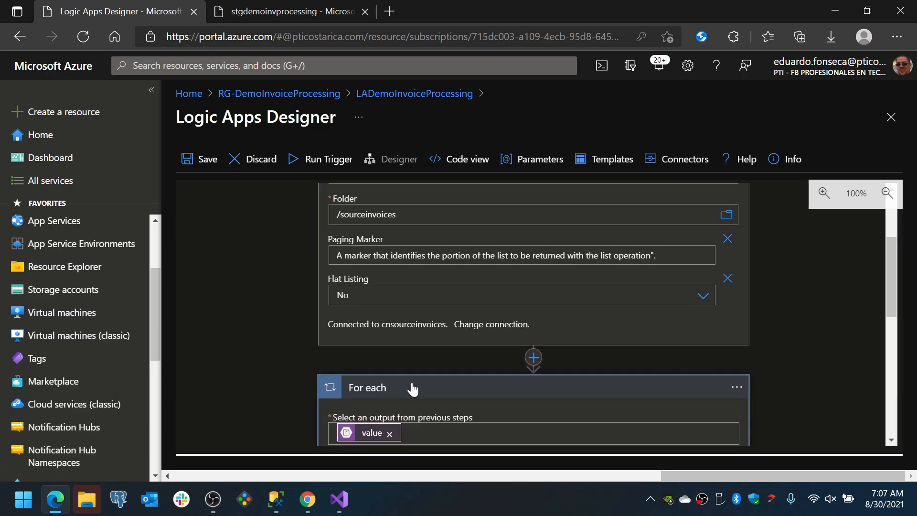
pyautogui.scroll(-2, 412, 388)
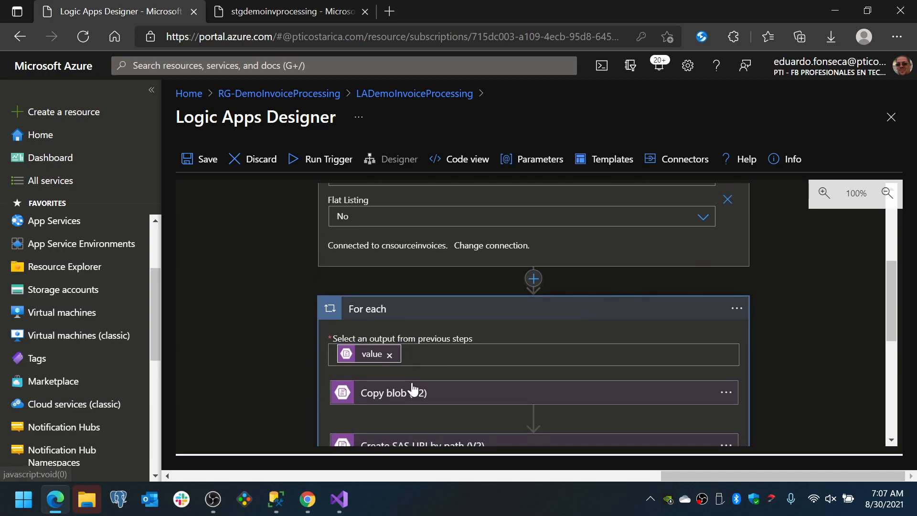
pyautogui.scroll(-1, 412, 379)
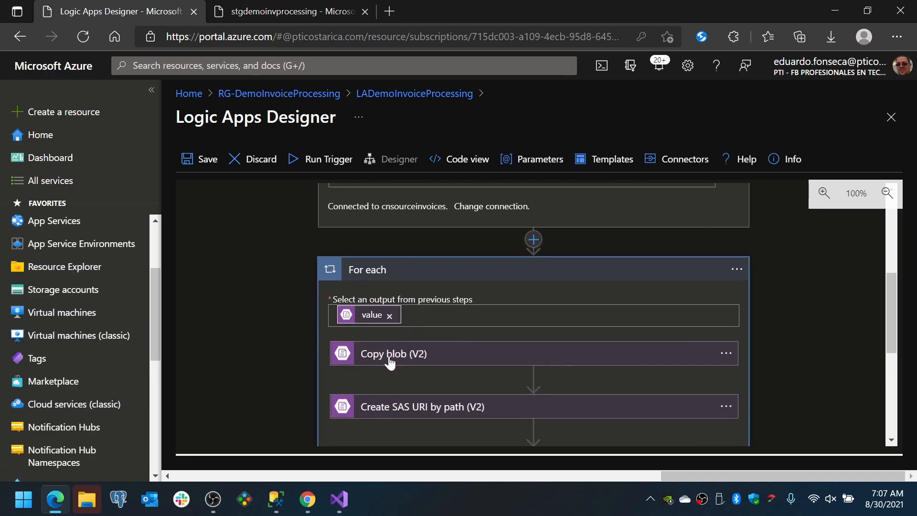
pyautogui.scroll(-1, 405, 355)
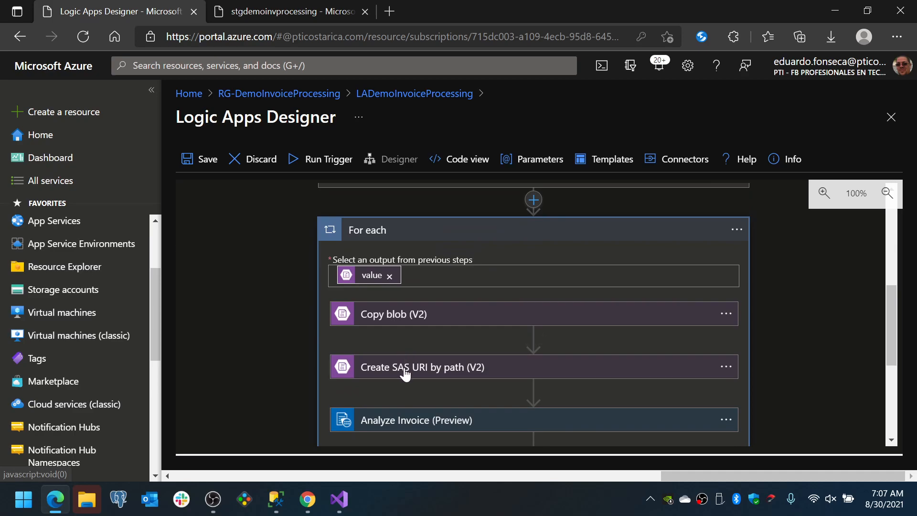
pyautogui.scroll(-1, 405, 374)
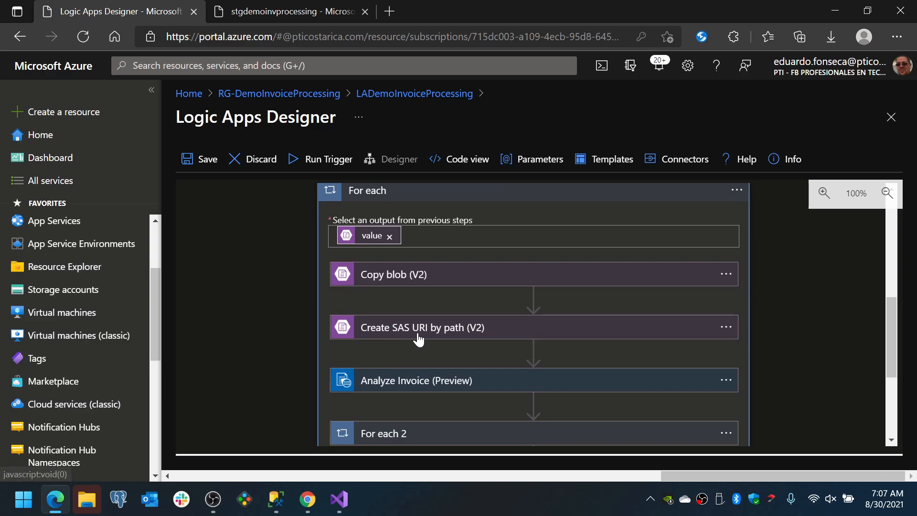
# Expand Create SAS URI by path (V2) and Copy blob (V2), and examine the copy's source, destination and overwrite settings
pyautogui.click(435, 335)
pyautogui.scroll(-1, 434, 337)
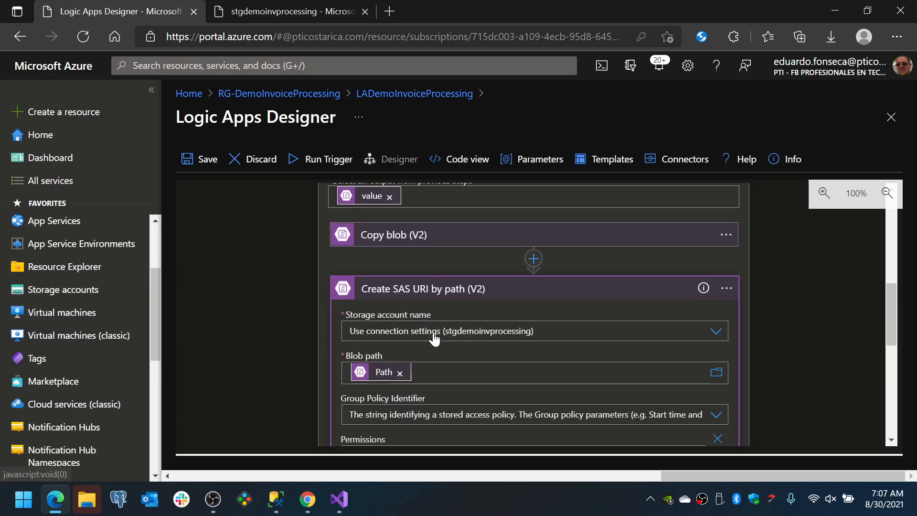
pyautogui.click(418, 235)
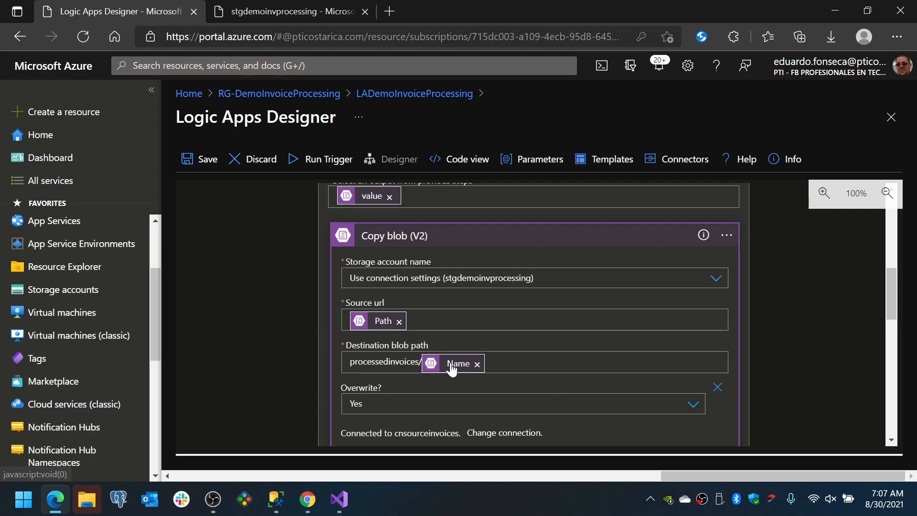
pyautogui.scroll(-1, 451, 369)
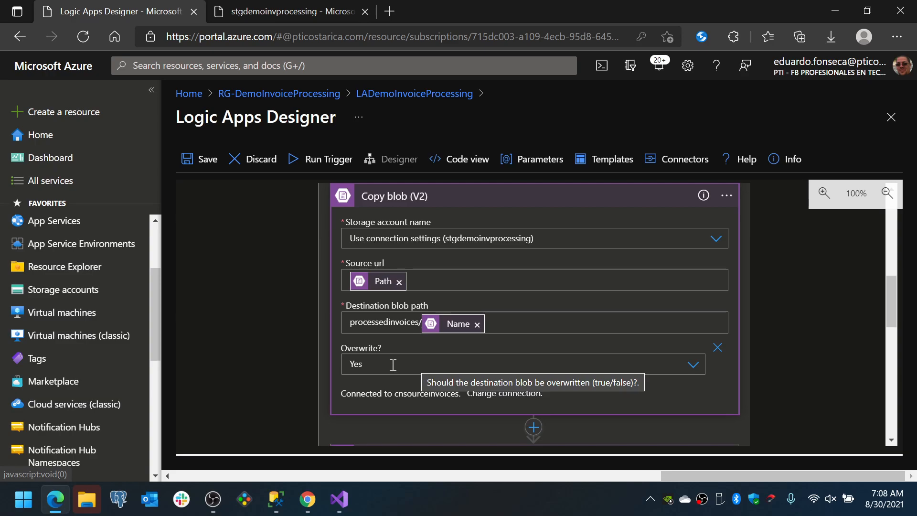
pyautogui.scroll(-2, 238, 370)
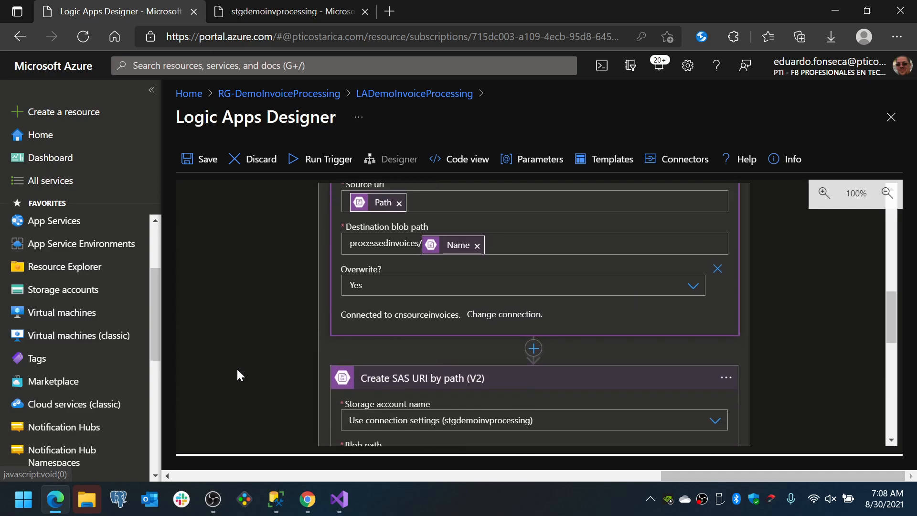
# Examine the storage account, blob path and permissions of the Create SAS URI by path (V2) action
pyautogui.scroll(-2, 237, 373)
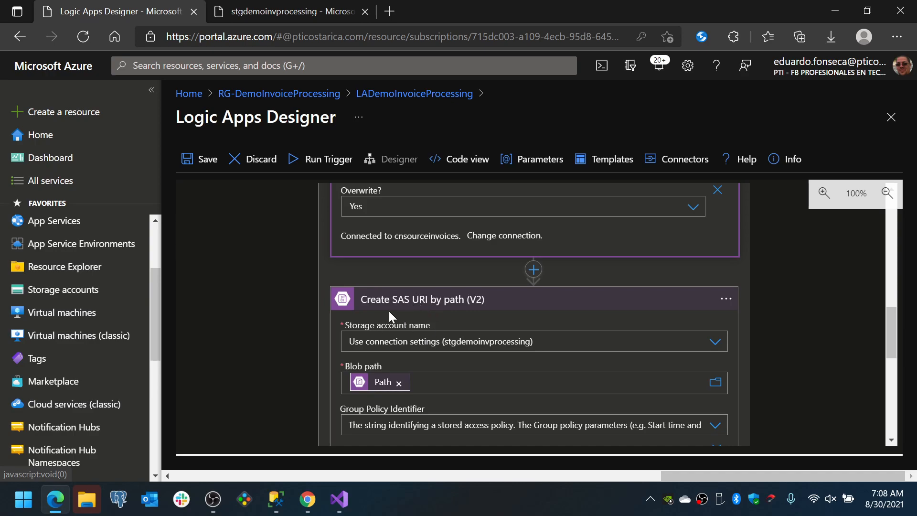
pyautogui.scroll(-1, 415, 306)
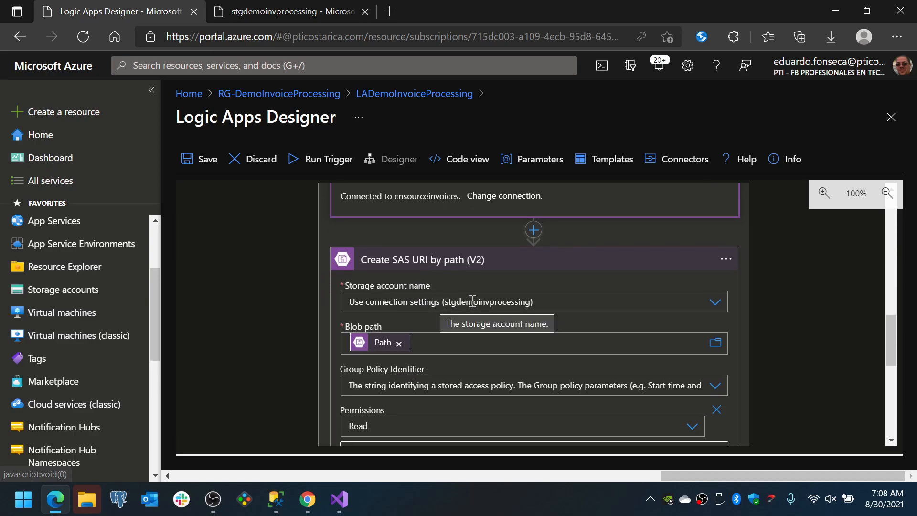
pyautogui.scroll(-1, 420, 303)
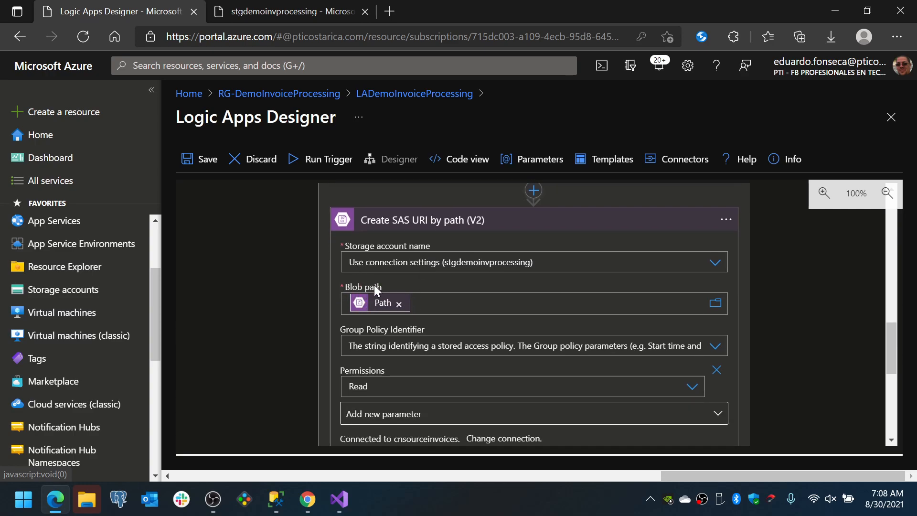
pyautogui.moveTo(375, 310)
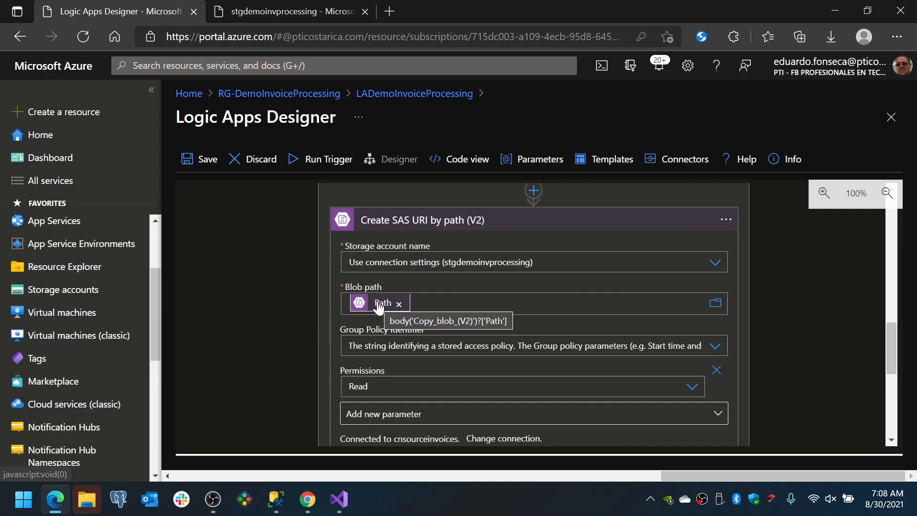
pyautogui.scroll(-1, 379, 308)
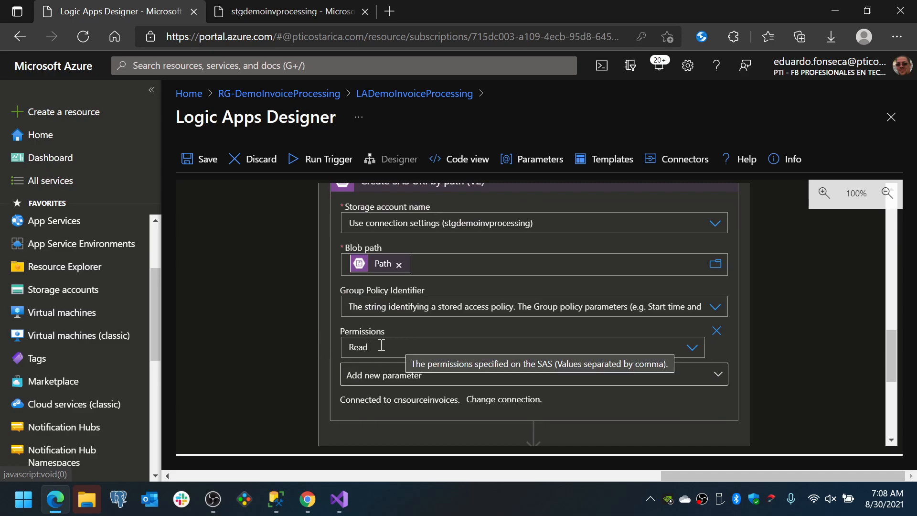
pyautogui.scroll(-2, 276, 363)
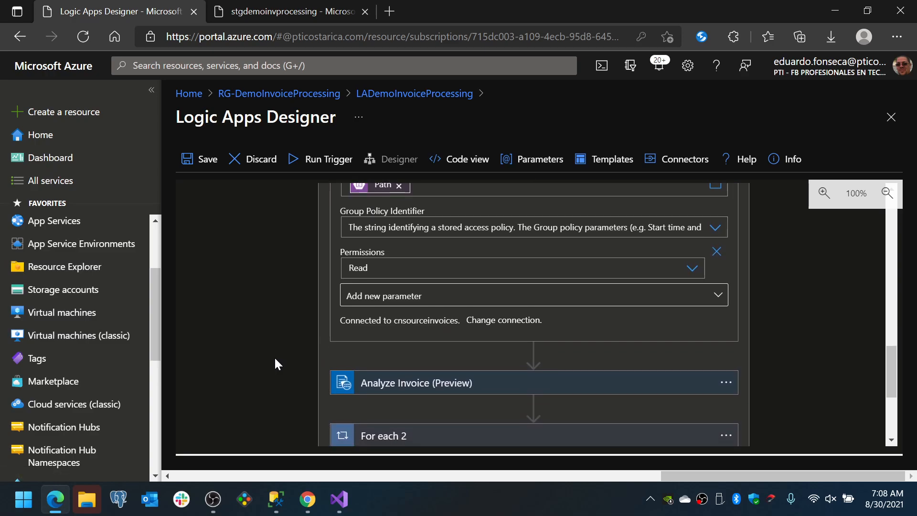
pyautogui.scroll(-1, 275, 364)
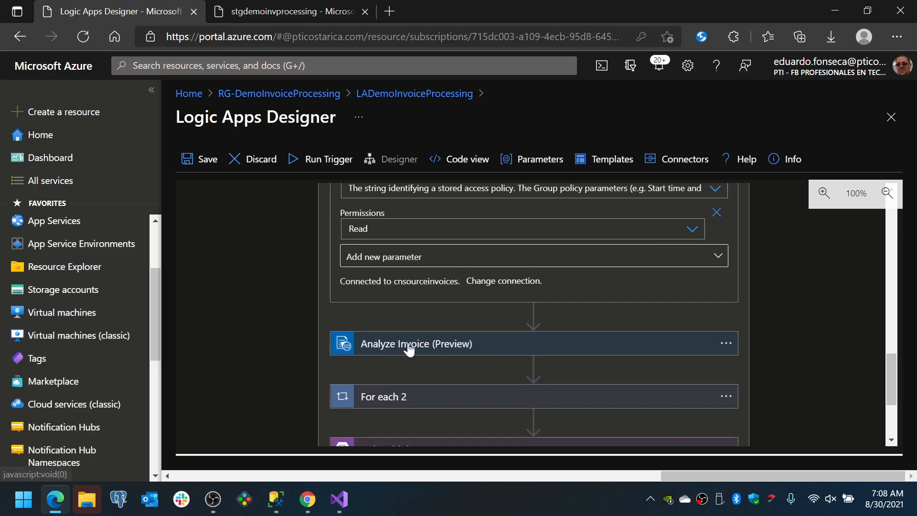
pyautogui.click(533, 314)
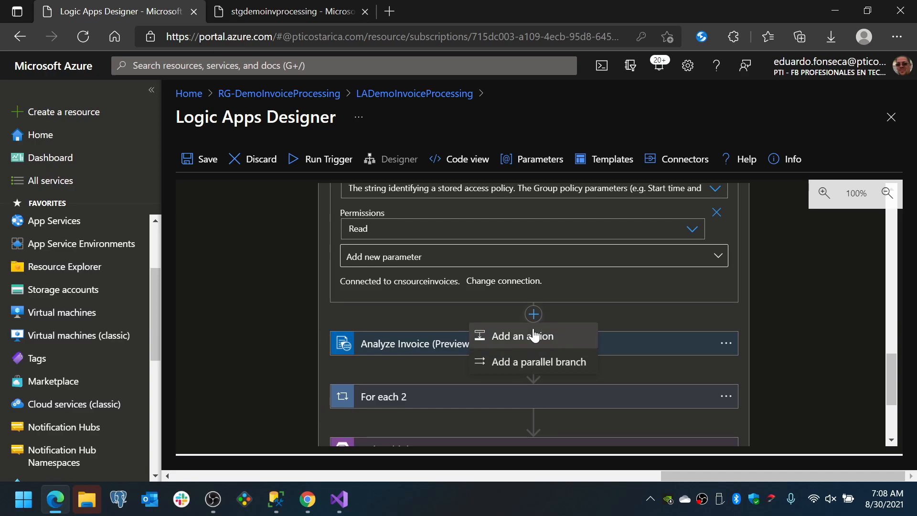
pyautogui.click(534, 336)
pyautogui.write('fro')
pyautogui.press('BackSpace')
pyautogui.press('BackSpace')
pyautogui.press('BackSpace')
pyautogui.write('form  recognizer')
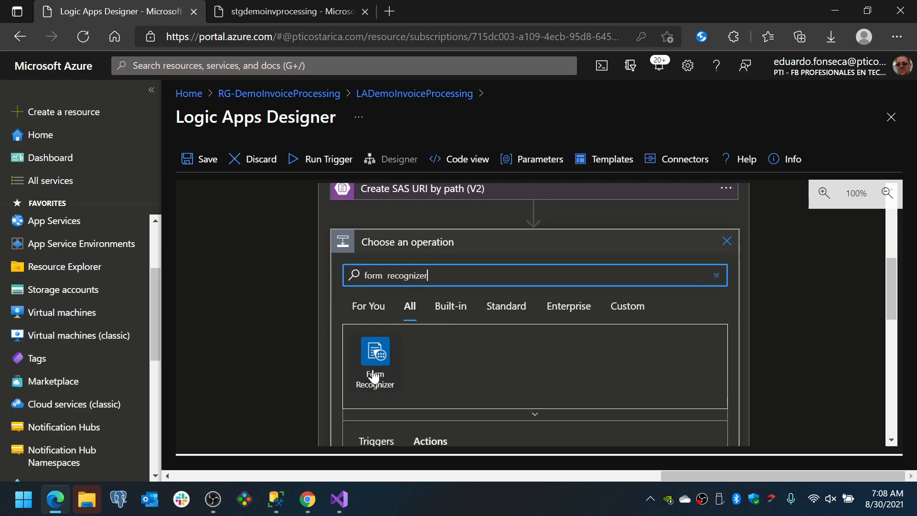
pyautogui.click(735, 250)
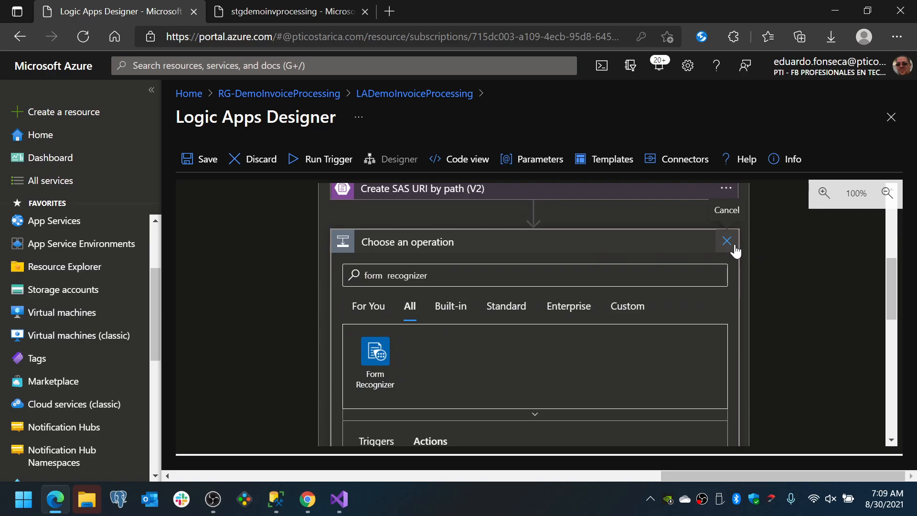
pyautogui.click(735, 250)
# Expand the For each 2 loop and the Analyze Invoice (Preview) action to examine its document URL and text details settings
pyautogui.click(498, 311)
pyautogui.scroll(-1, 500, 313)
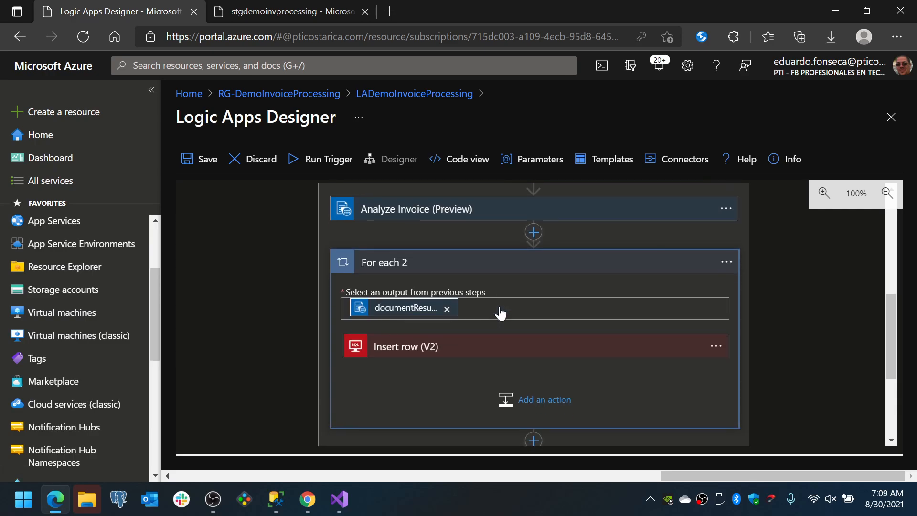
pyautogui.click(440, 210)
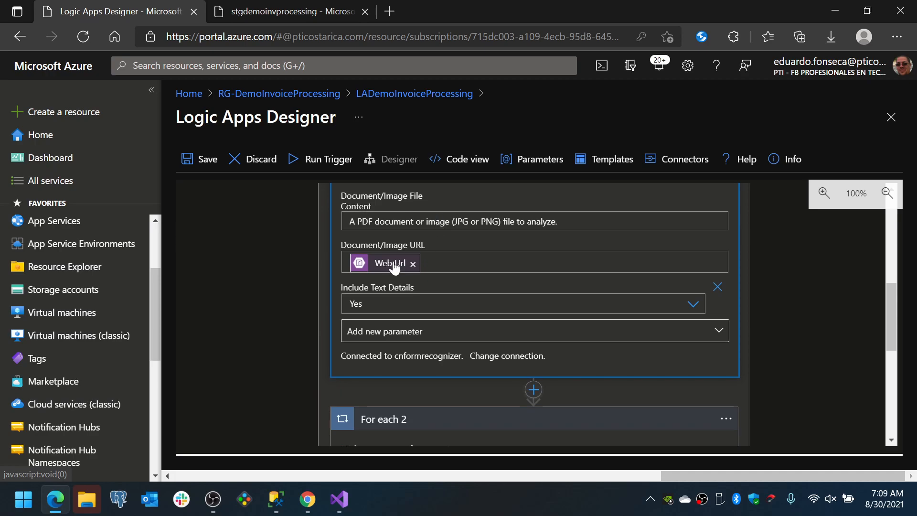
pyautogui.scroll(1, 389, 262)
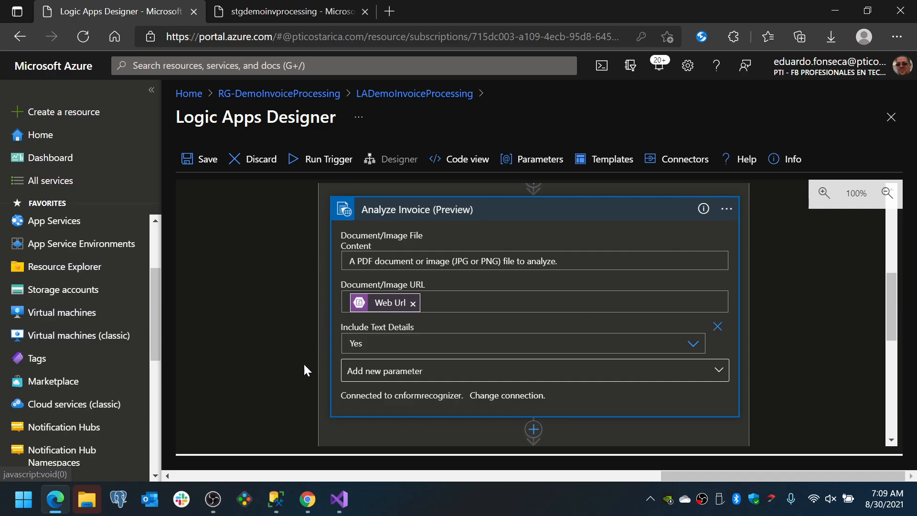
pyautogui.scroll(-1, 385, 340)
# Review the optional parameters available for the Analyze Invoice (Preview) action without adding any
pyautogui.click(394, 336)
pyautogui.click(391, 401)
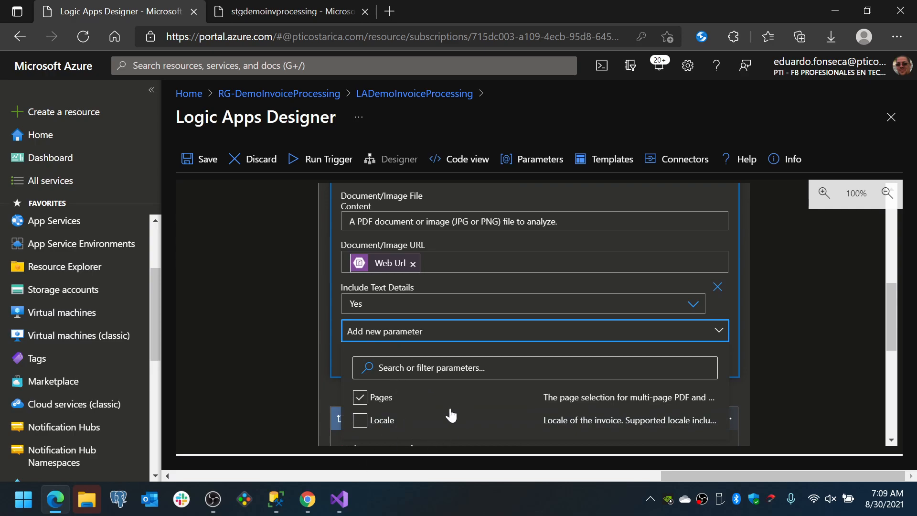
pyautogui.click(390, 402)
pyautogui.click(286, 328)
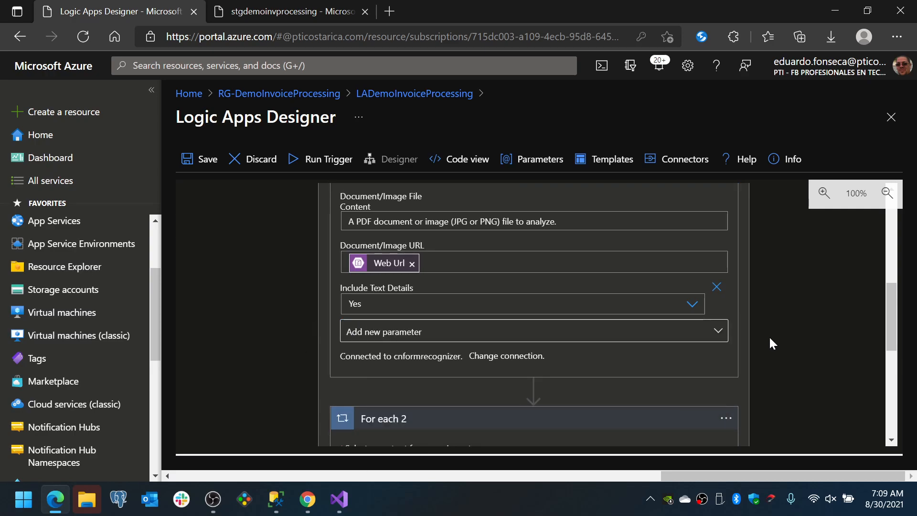
# Expand Insert row (V2) inside For each 2 and examine its server, database, table and invoice field mappings
pyautogui.scroll(-2, 768, 336)
pyautogui.scroll(-2, 449, 403)
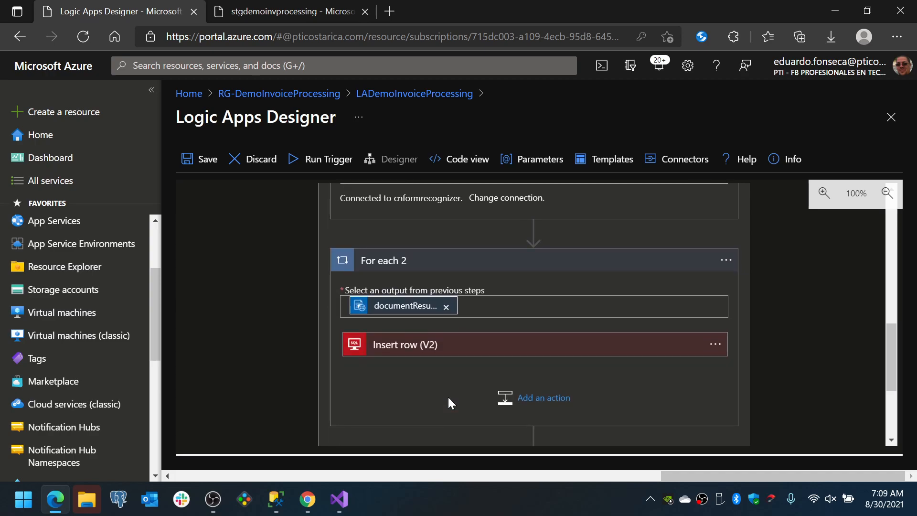
pyautogui.click(415, 352)
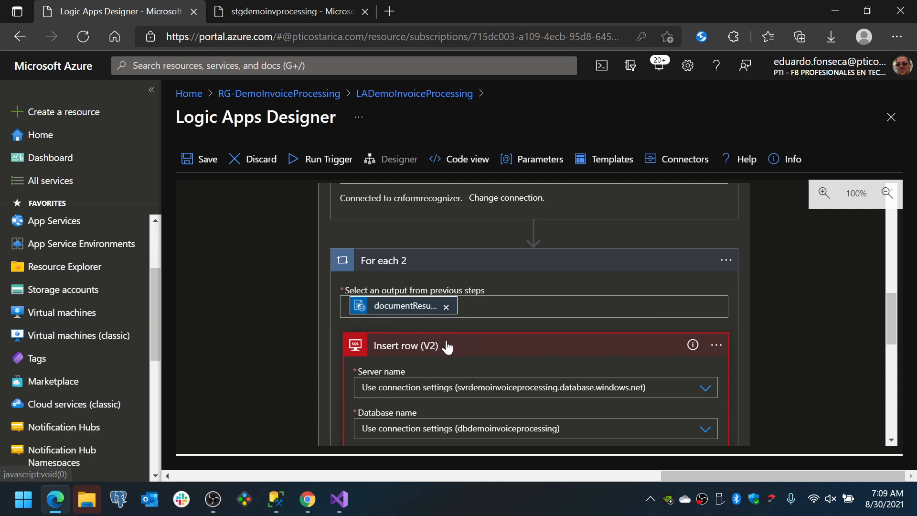
pyautogui.click(429, 351)
pyautogui.click(431, 352)
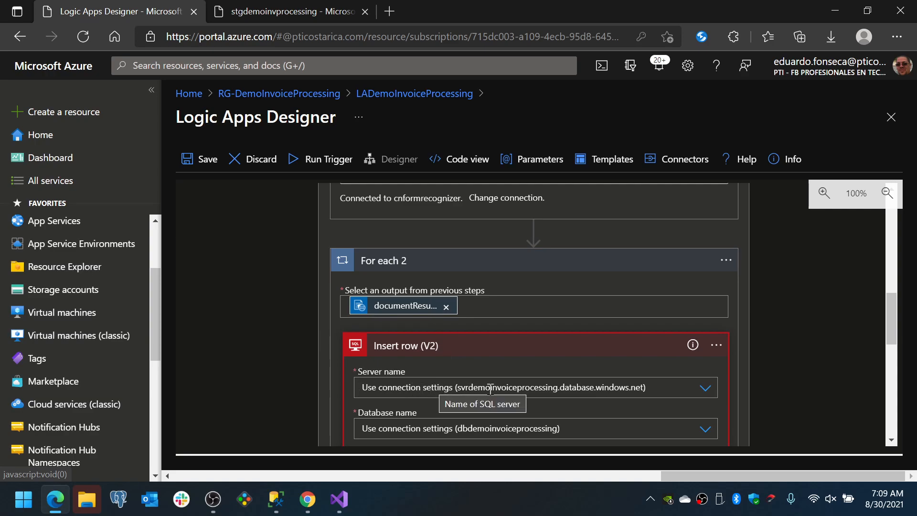
pyautogui.scroll(-1, 490, 390)
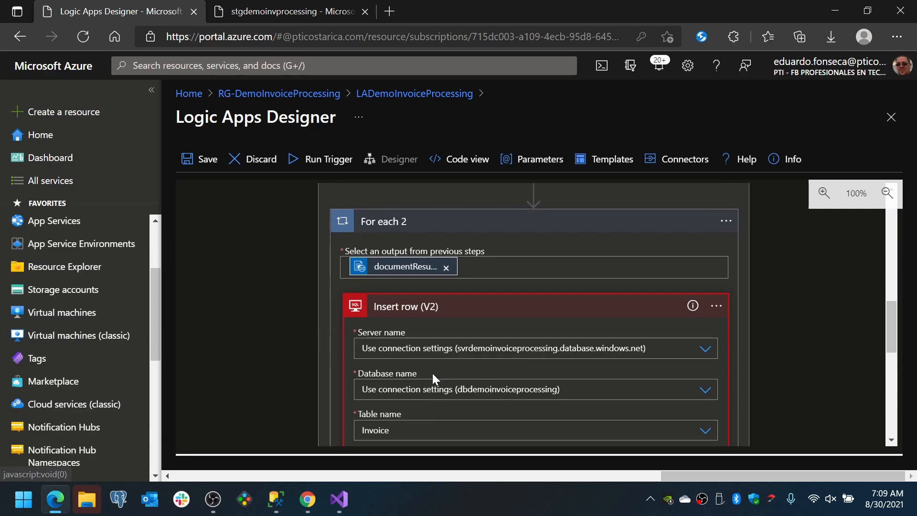
pyautogui.scroll(-1, 467, 390)
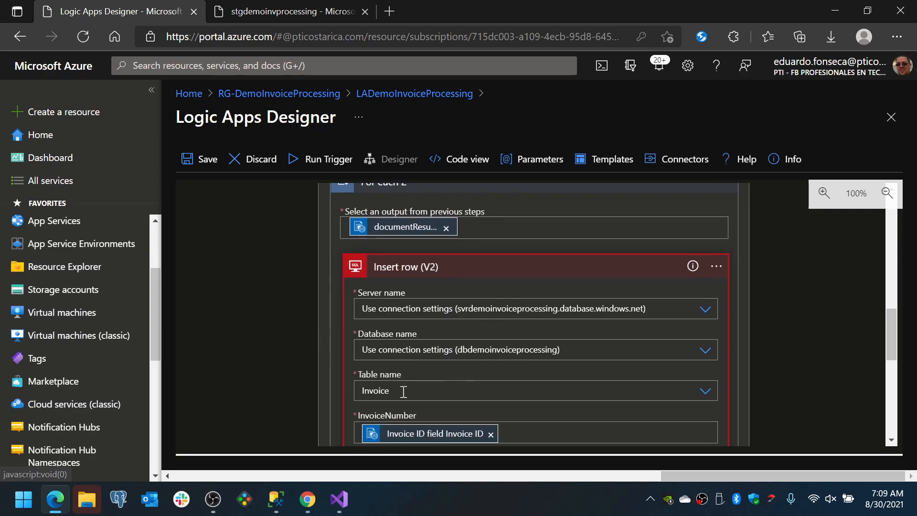
pyautogui.scroll(-1, 512, 390)
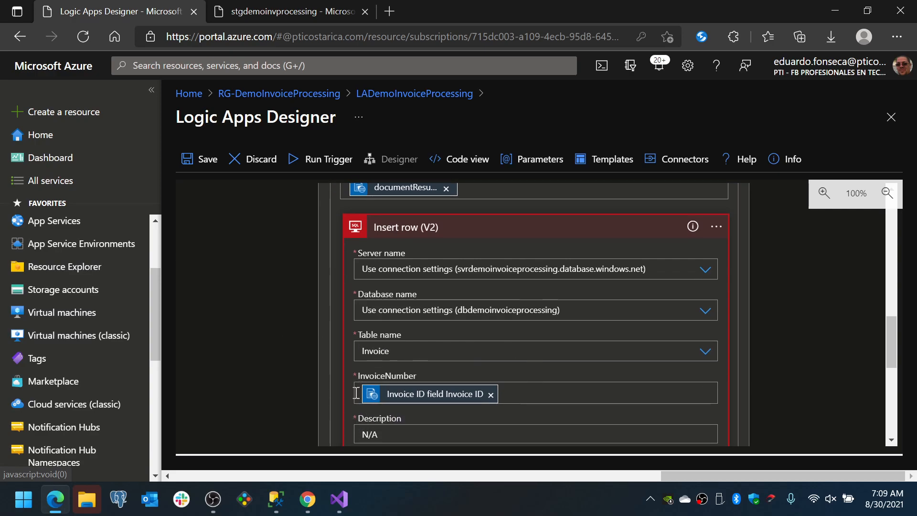
pyautogui.scroll(-2, 354, 392)
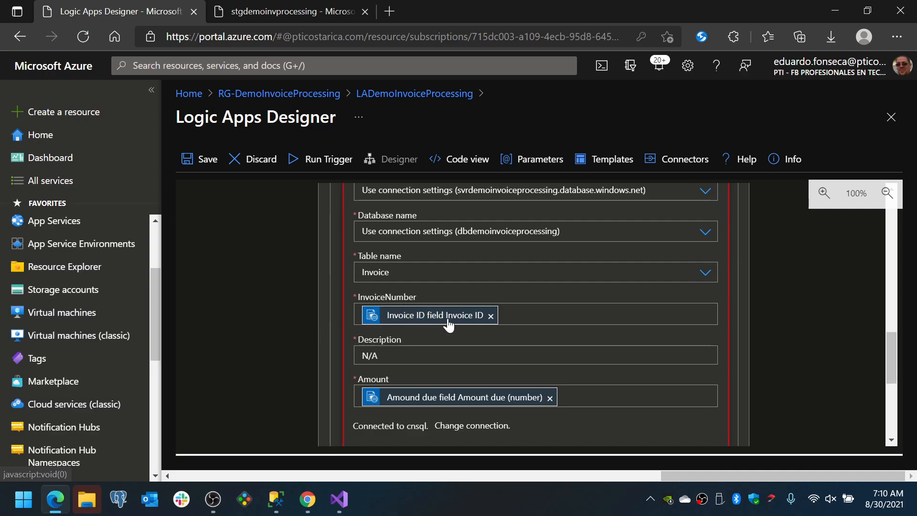
pyautogui.moveTo(470, 323)
# Expand Delete blob (V2) to review its settings, and close the designer, discarding the unsaved edits
pyautogui.scroll(-2, 458, 405)
pyautogui.scroll(-3, 457, 405)
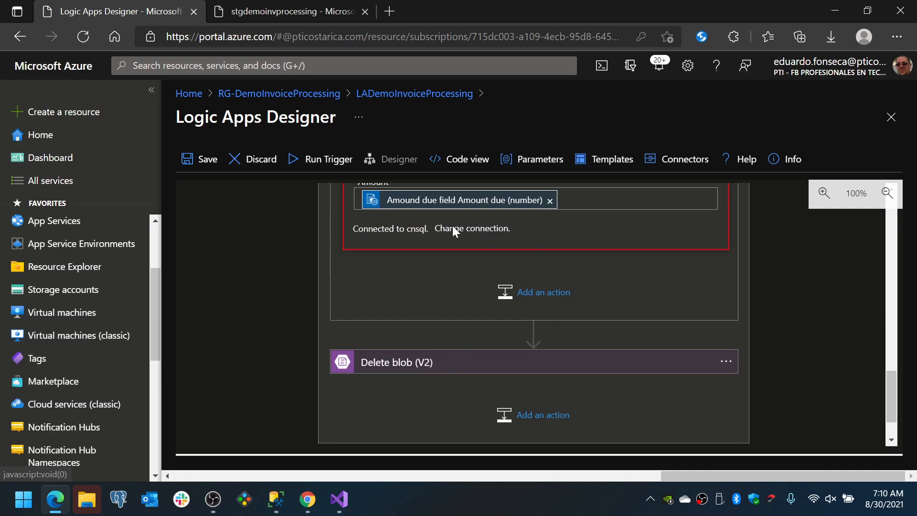
pyautogui.click(405, 375)
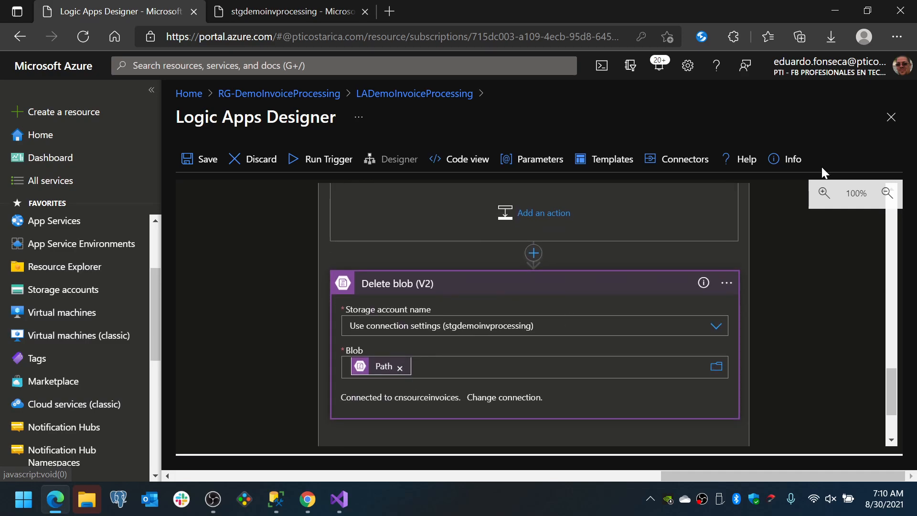
pyautogui.click(886, 117)
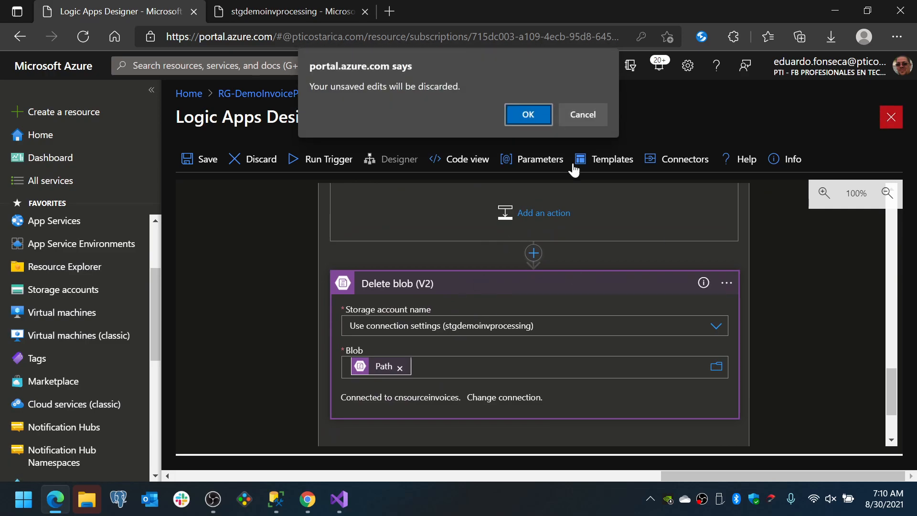
pyautogui.click(512, 113)
# Switch to SQL Server Management Studio and run the SELECT query to check the Invoice table
pyautogui.click(275, 500)
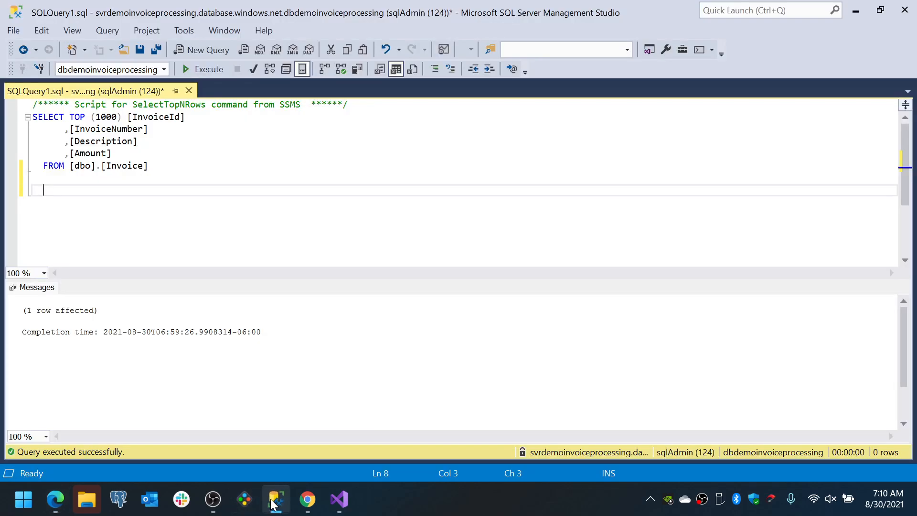
pyautogui.click(199, 72)
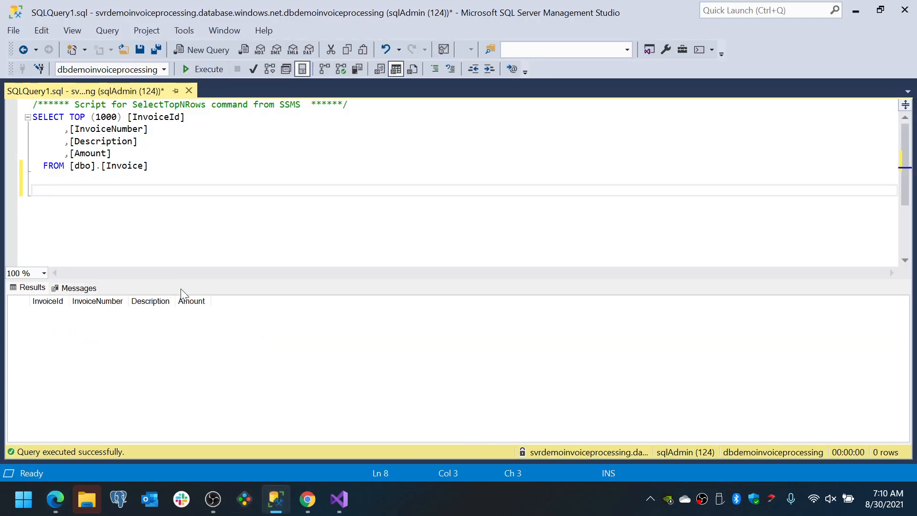
pyautogui.click(311, 507)
pyautogui.click(310, 505)
# Switch back to Edge and upload sample-invoice.jpg to the sourceinvoices container of the stgdemoinvprocessing storage account
pyautogui.click(54, 500)
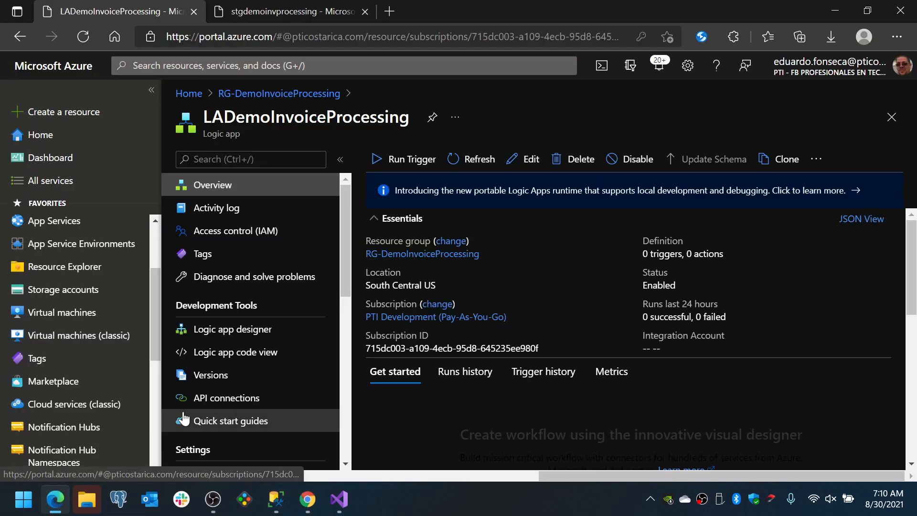
pyautogui.click(246, 11)
pyautogui.click(406, 291)
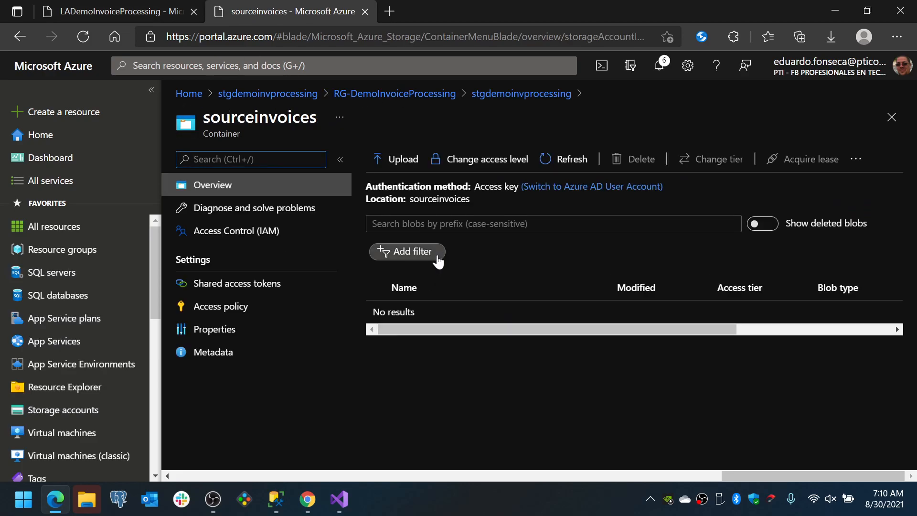
pyautogui.click(397, 159)
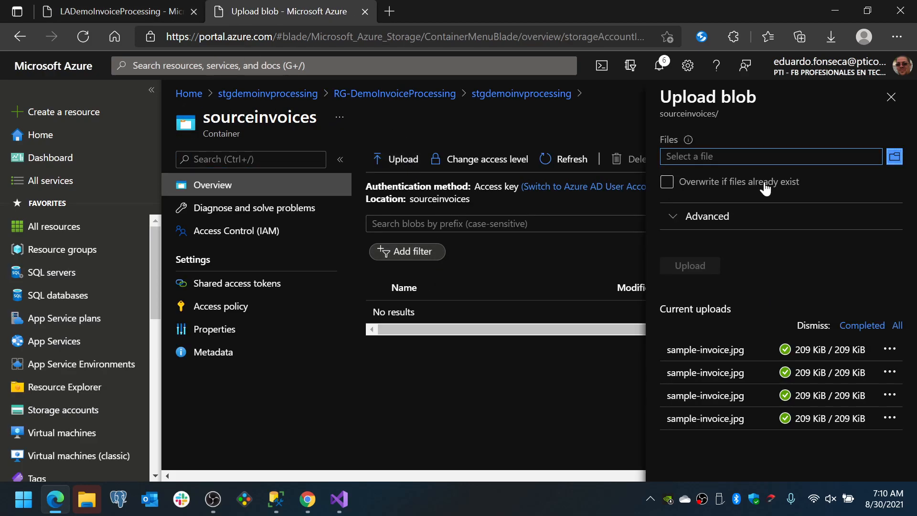
pyautogui.click(893, 156)
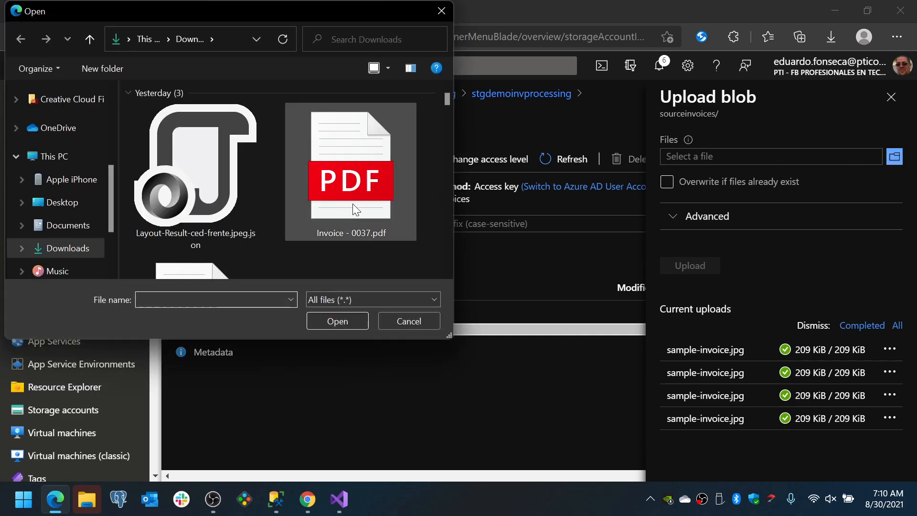
pyautogui.scroll(-5, 353, 204)
pyautogui.click(336, 206)
pyautogui.click(333, 317)
pyautogui.click(694, 268)
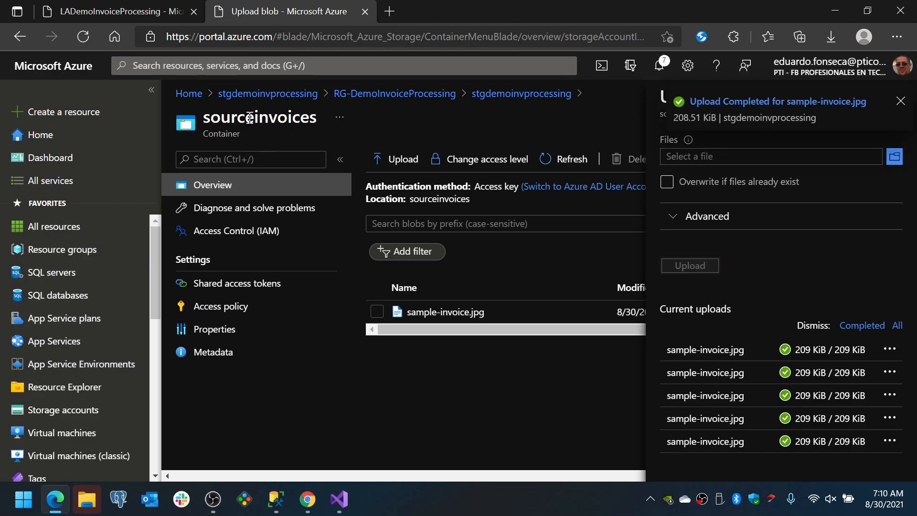
# Return to the LADemoInvoiceProcessing logic app and run its trigger manually
pyautogui.click(148, 12)
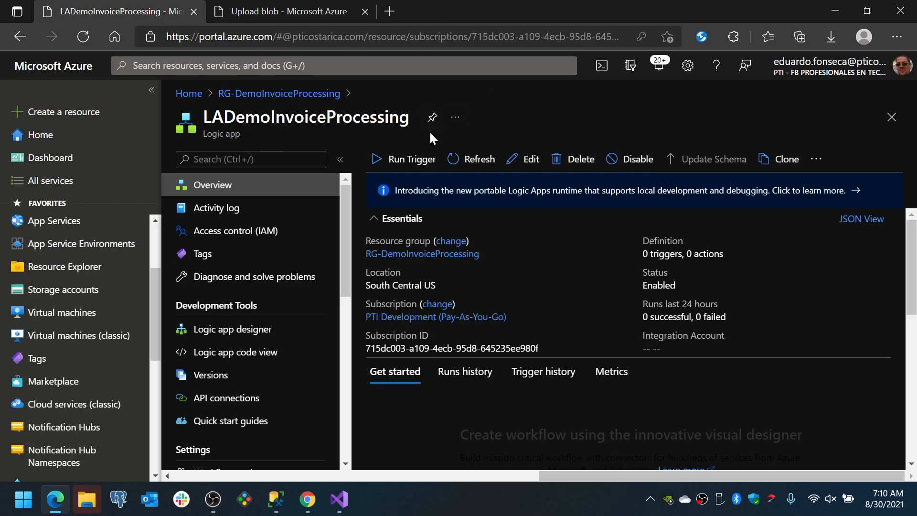
pyautogui.click(417, 159)
pyautogui.click(391, 194)
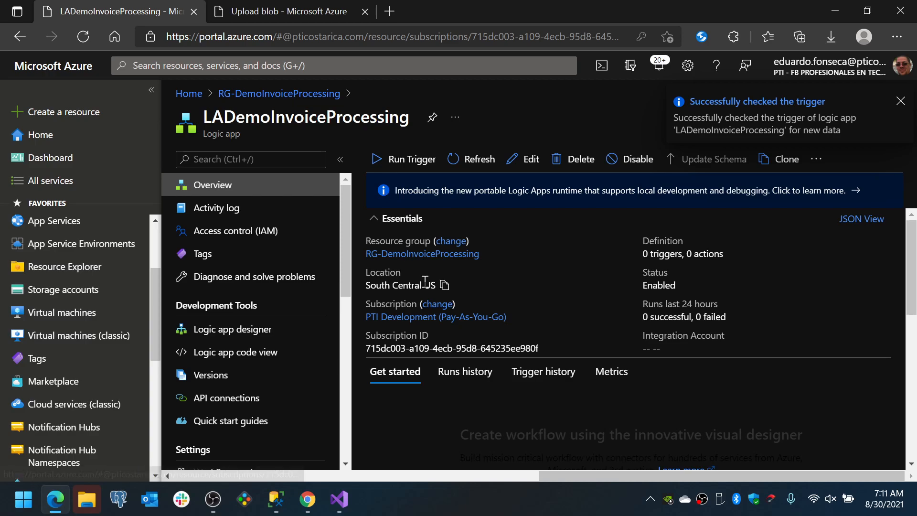
# Open the logic app's runs history and refresh it to check the status of the latest run
pyautogui.click(448, 375)
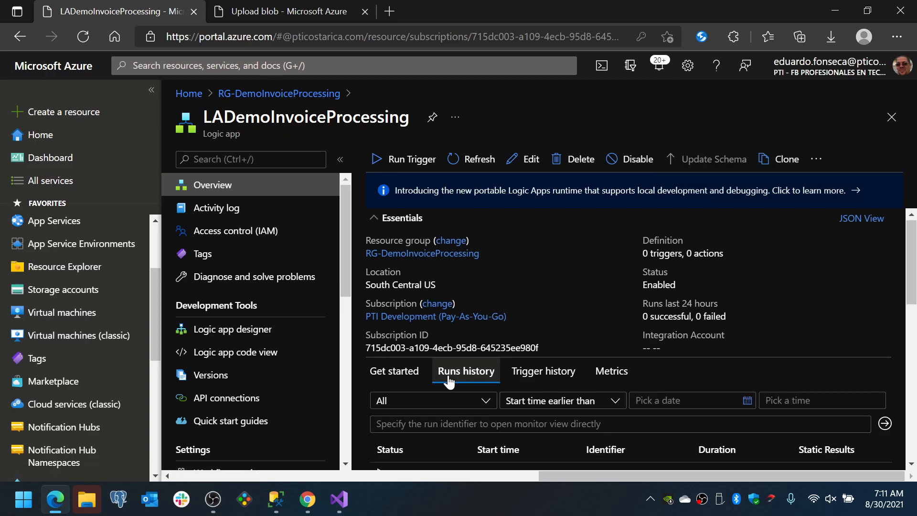
pyautogui.scroll(-2, 449, 385)
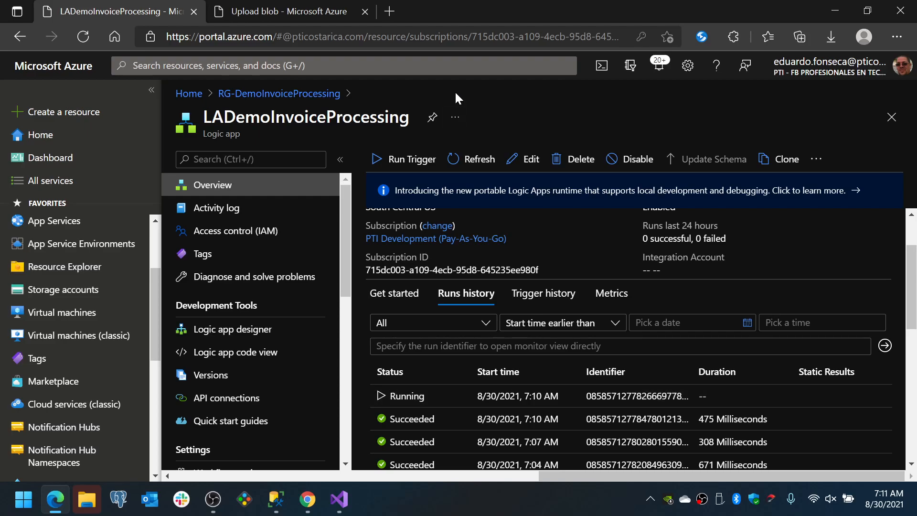
pyautogui.click(465, 168)
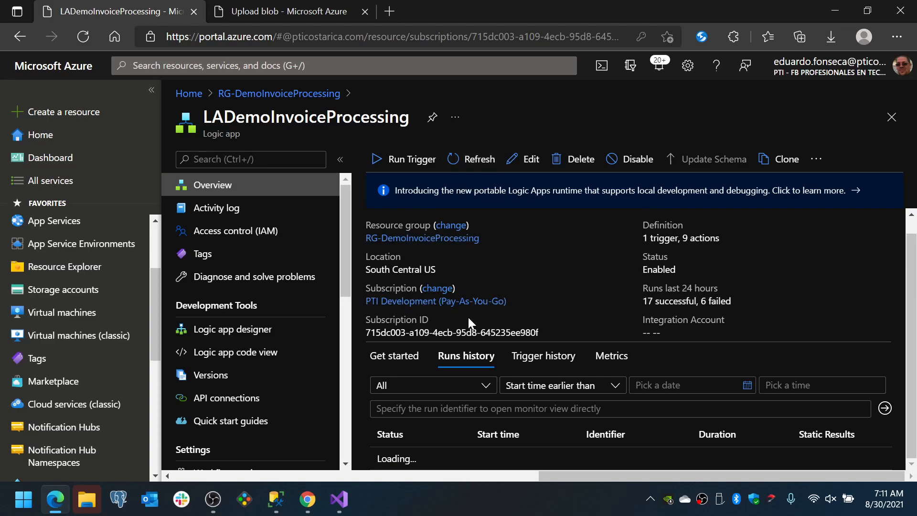
pyautogui.scroll(-1, 430, 382)
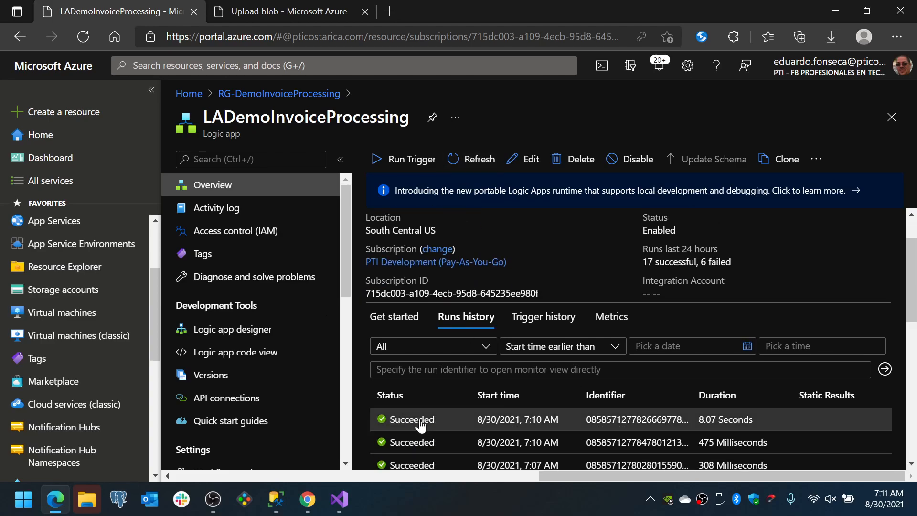
# Switch to SQL Server Management Studio and rerun the Invoice table query to inspect the inserted row
pyautogui.click(275, 502)
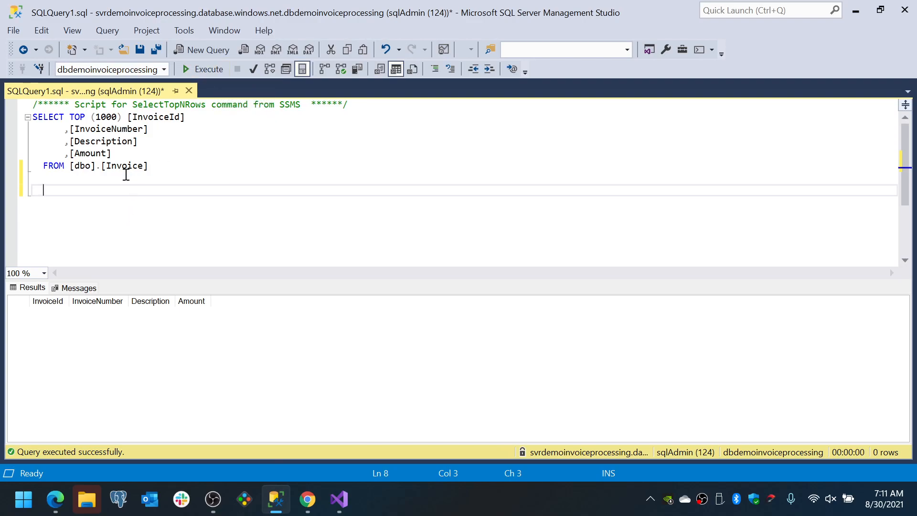
pyautogui.click(193, 69)
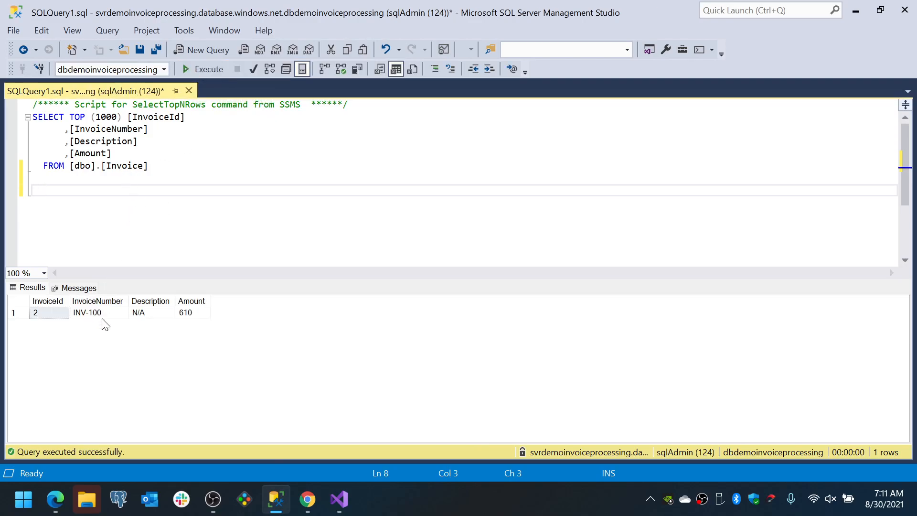
pyautogui.click(44, 316)
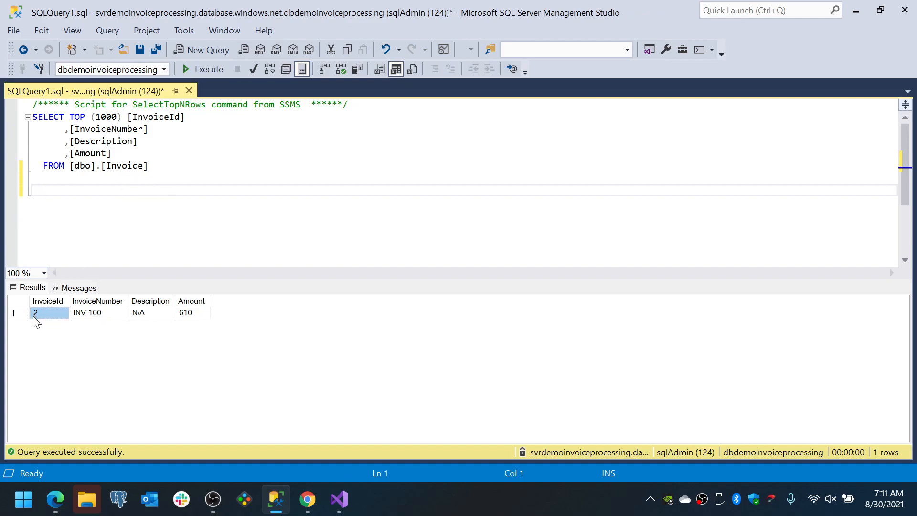
# Examine the InvoiceNumber, Description and Amount values of the row returned by the Invoice query
pyautogui.click(90, 315)
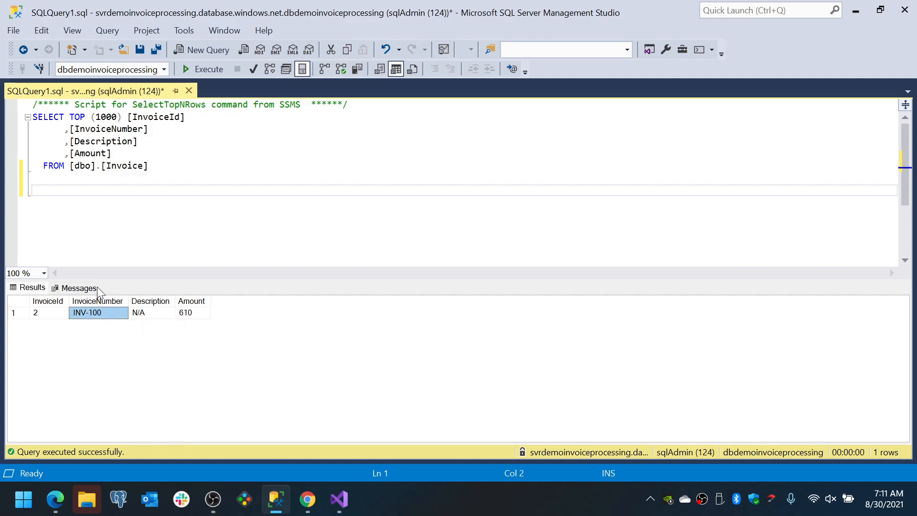
pyautogui.click(96, 287)
pyautogui.click(47, 287)
pyautogui.click(138, 315)
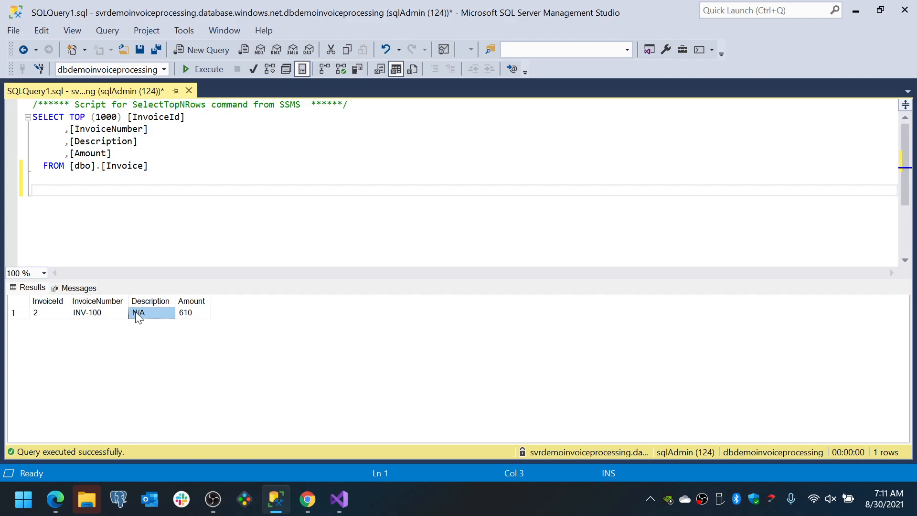
pyautogui.click(191, 317)
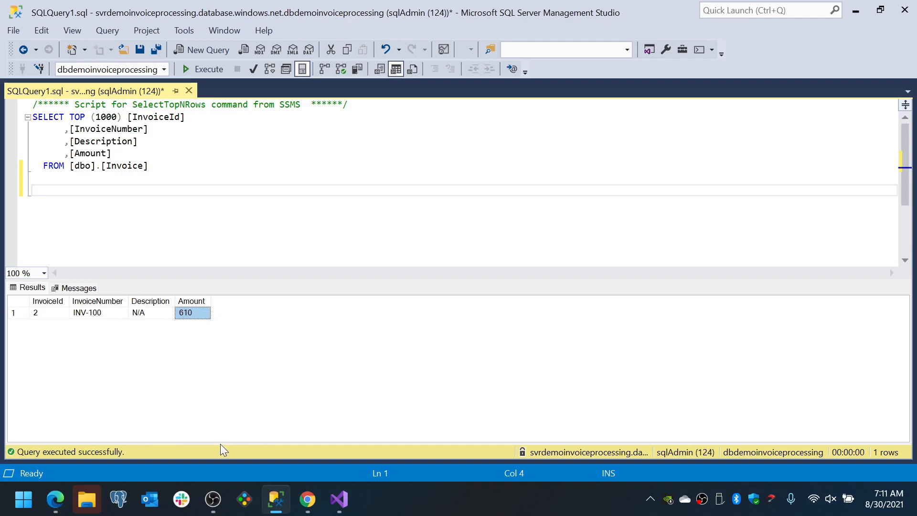
# Switch to Edge, open the LADemoInvoiceProcessing logic app for editing, delete its Initialize variable action and save the logic app
pyautogui.click(64, 501)
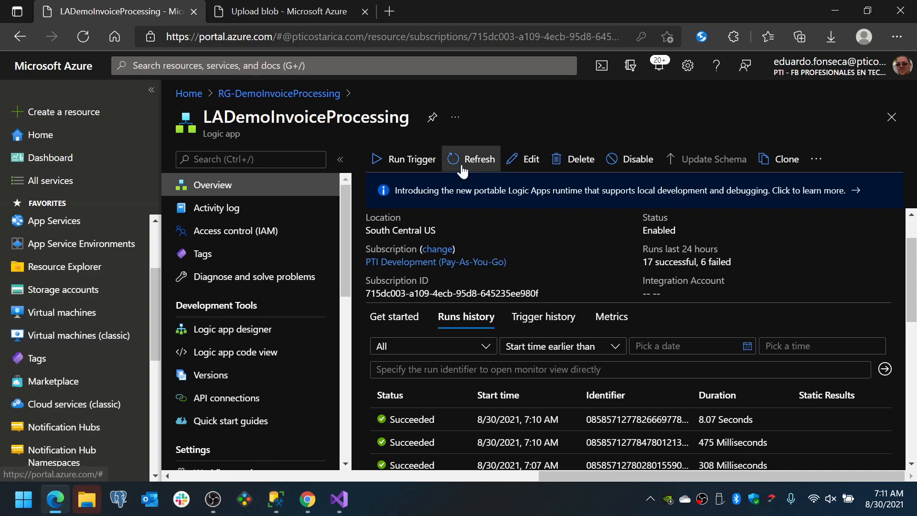
pyautogui.click(530, 162)
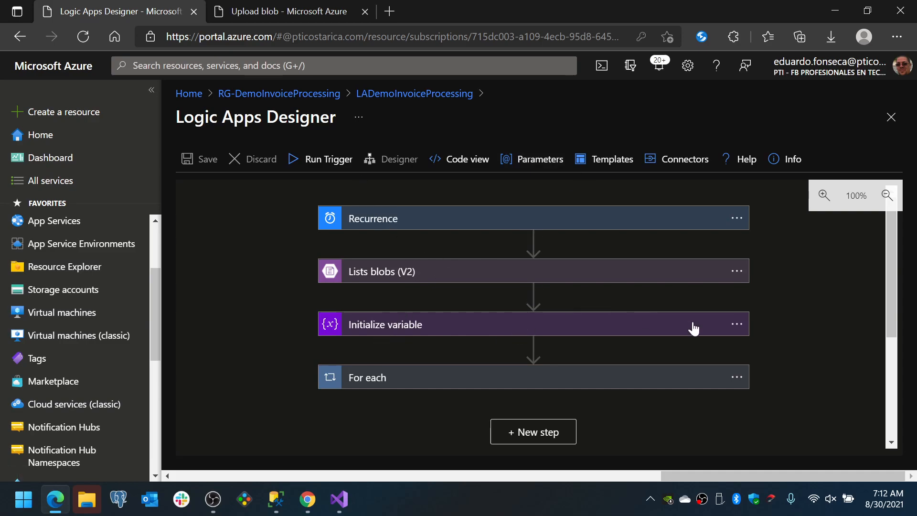
pyautogui.click(736, 324)
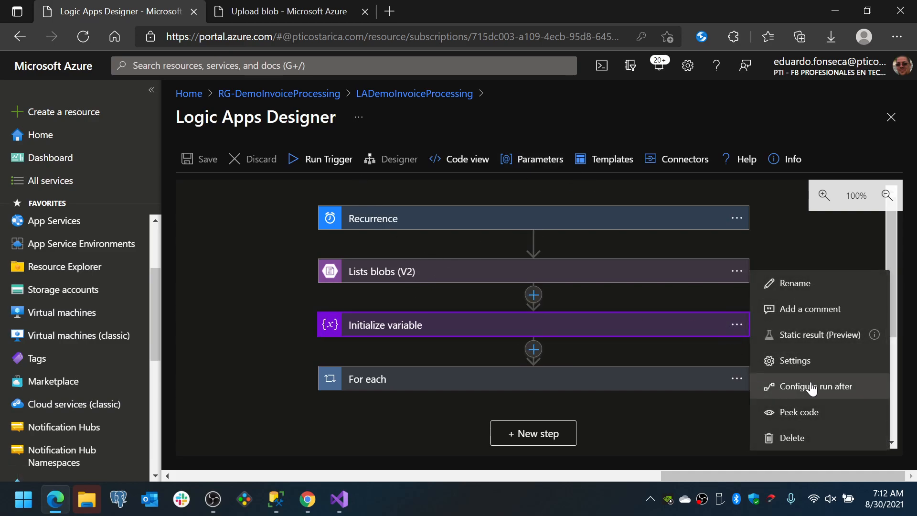
pyautogui.click(793, 437)
pyautogui.click(543, 344)
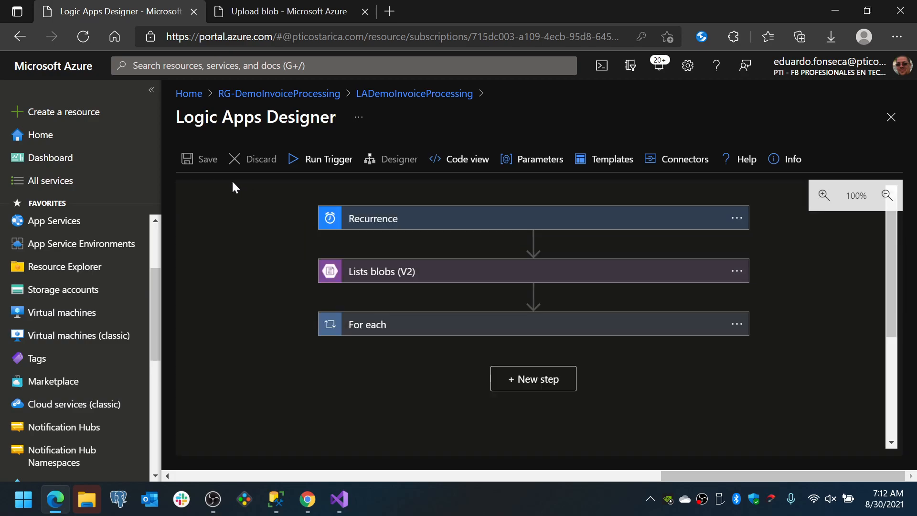
pyautogui.click(208, 161)
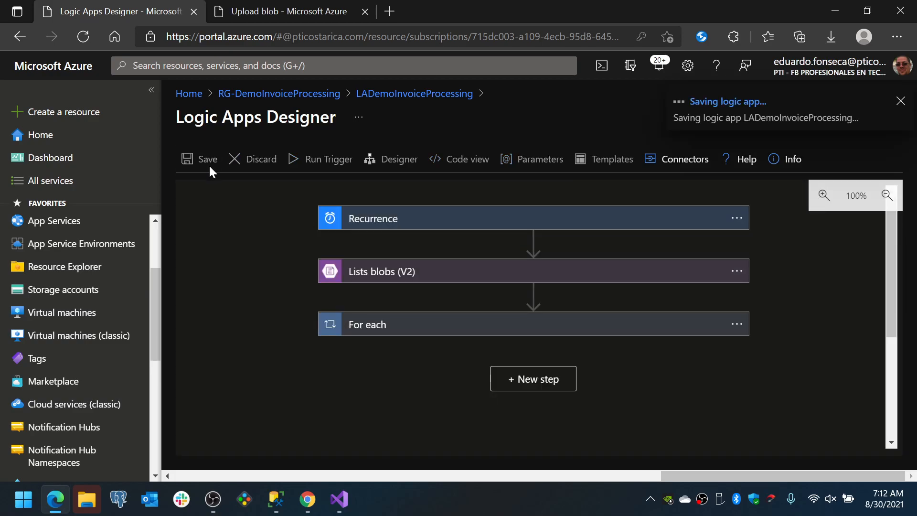
# Expand the For each and For each 2 loops and start adding an action after Insert row (V2)
pyautogui.click(451, 332)
pyautogui.scroll(-2, 452, 332)
pyautogui.scroll(-5, 451, 332)
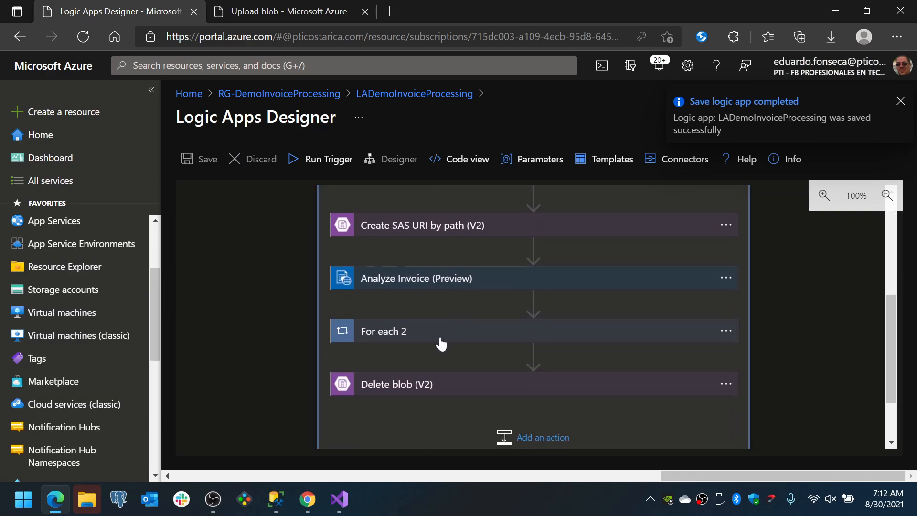
pyautogui.click(440, 334)
pyautogui.scroll(-2, 440, 347)
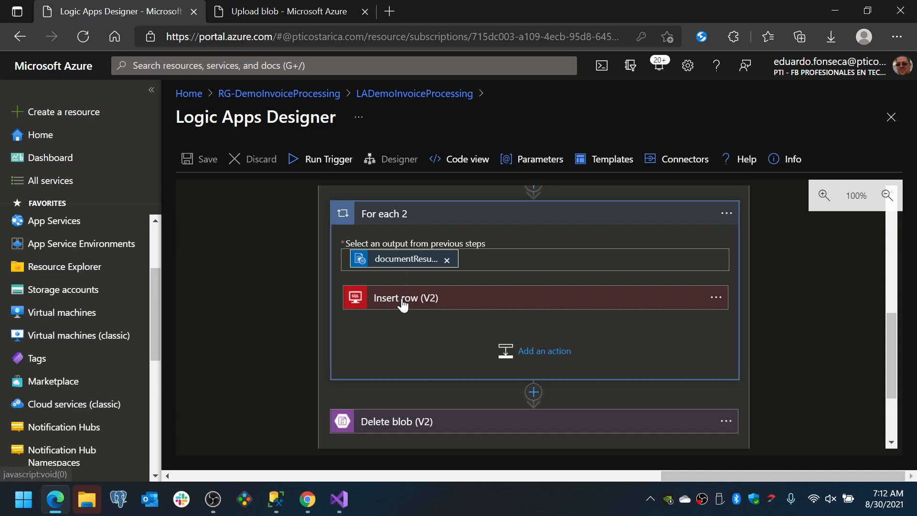
pyautogui.click(554, 360)
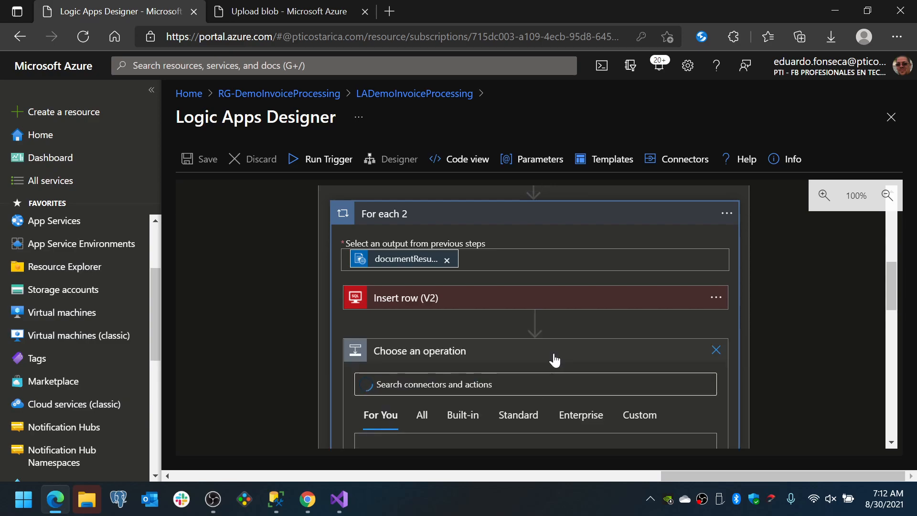
# Look through the recent and recommended connectors offered for the new action in For each 2
pyautogui.scroll(-3, 544, 359)
pyautogui.scroll(-2, 476, 334)
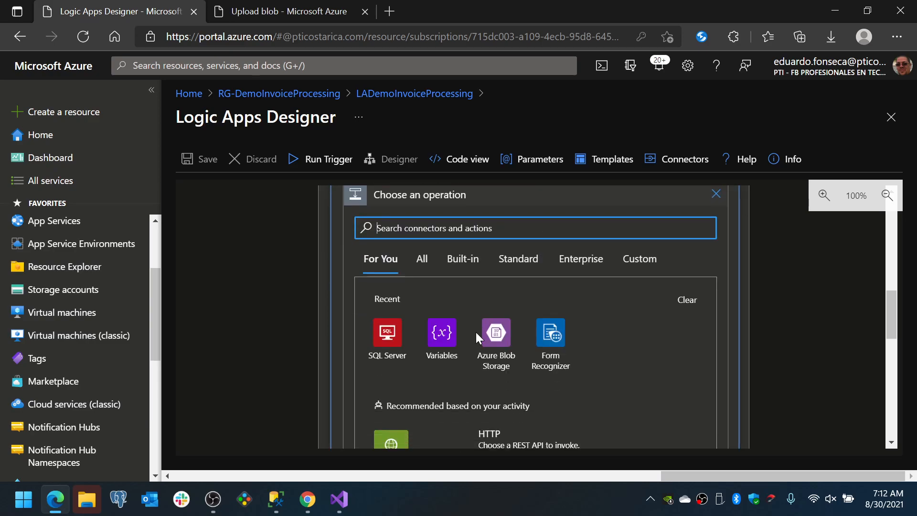
pyautogui.scroll(1, 476, 333)
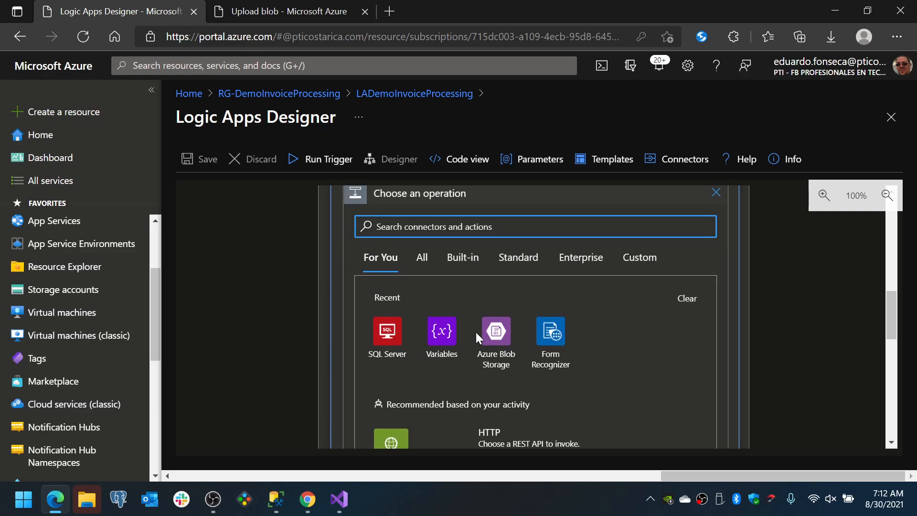
pyautogui.scroll(-1, 473, 361)
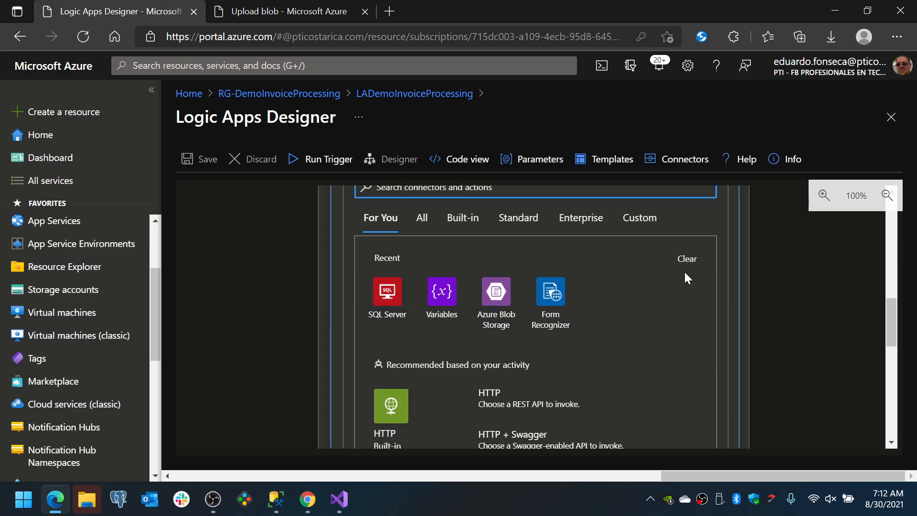
pyautogui.click(689, 259)
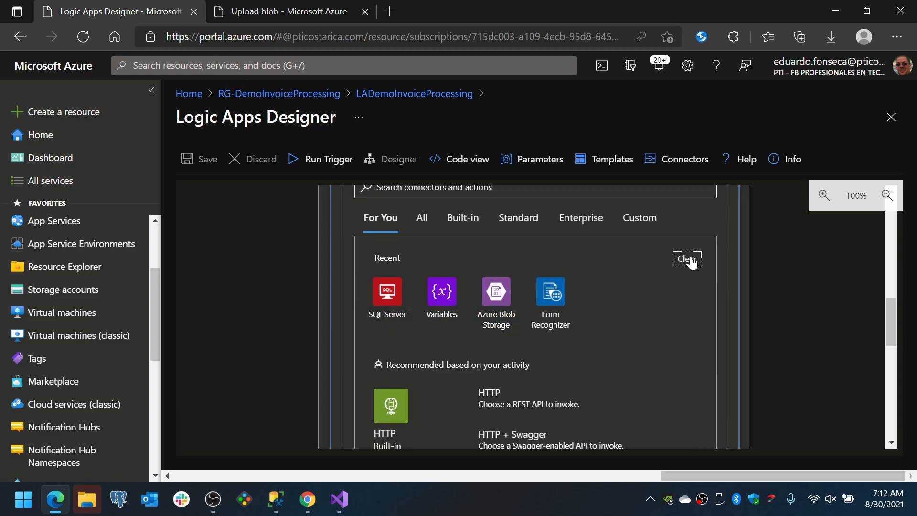
# Browse the Analyze Invoice dynamic content available for the For each 2 loop's input, and close the list without choosing anything
pyautogui.scroll(1, 692, 262)
pyautogui.scroll(3, 692, 262)
pyautogui.scroll(1, 485, 270)
pyautogui.scroll(1, 486, 271)
pyautogui.click(409, 301)
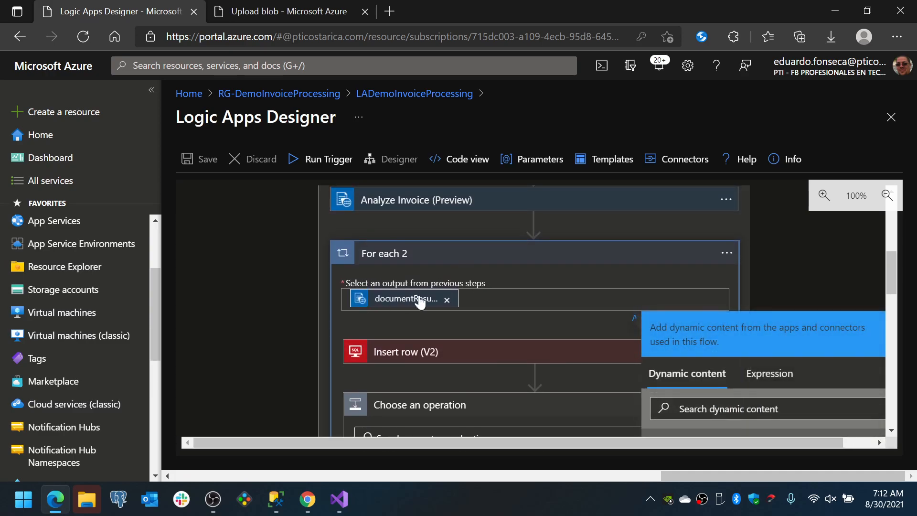
pyautogui.scroll(-1, 654, 327)
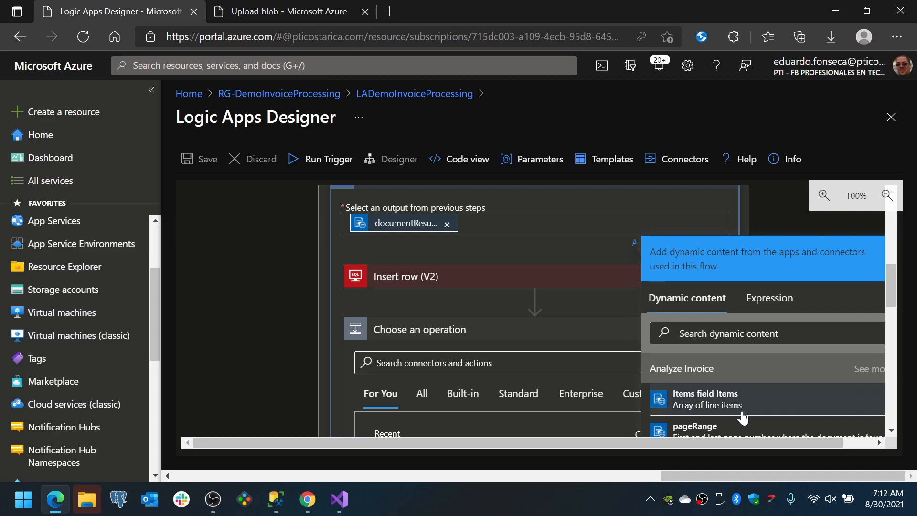
pyautogui.scroll(-3, 730, 395)
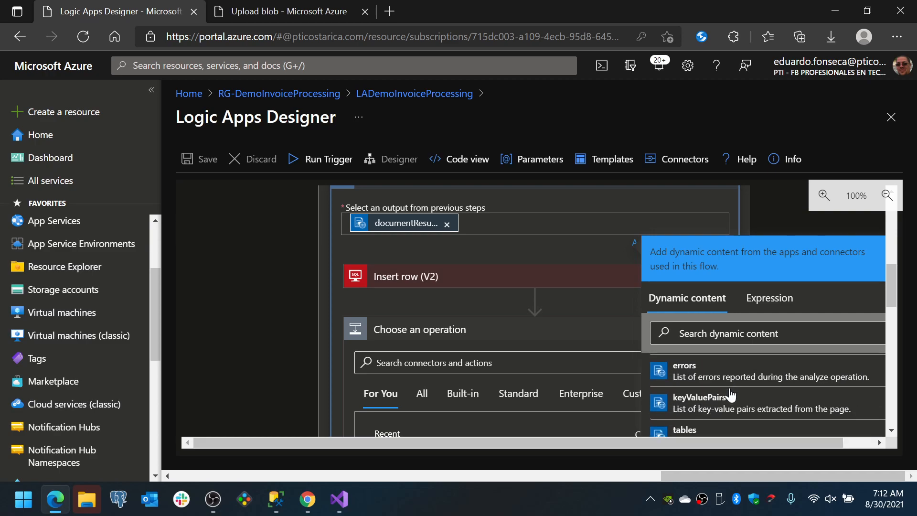
pyautogui.scroll(-4, 729, 394)
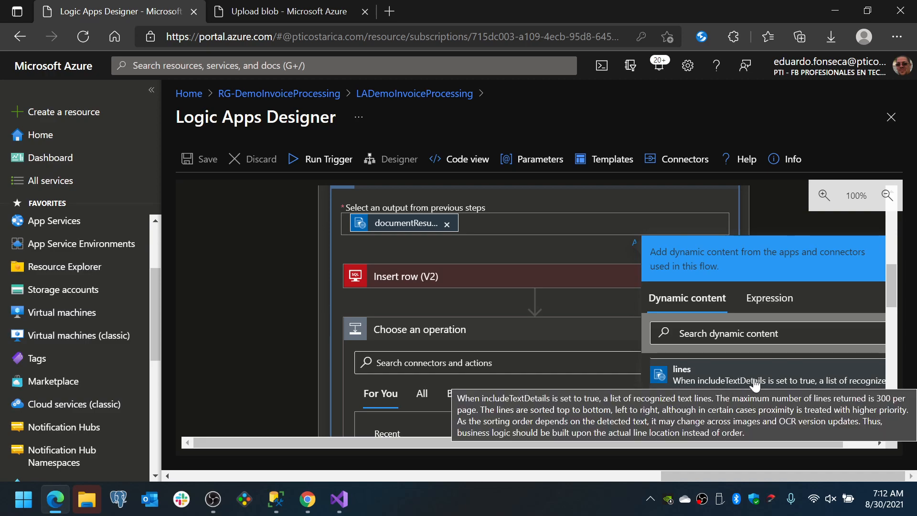
pyautogui.scroll(4, 754, 383)
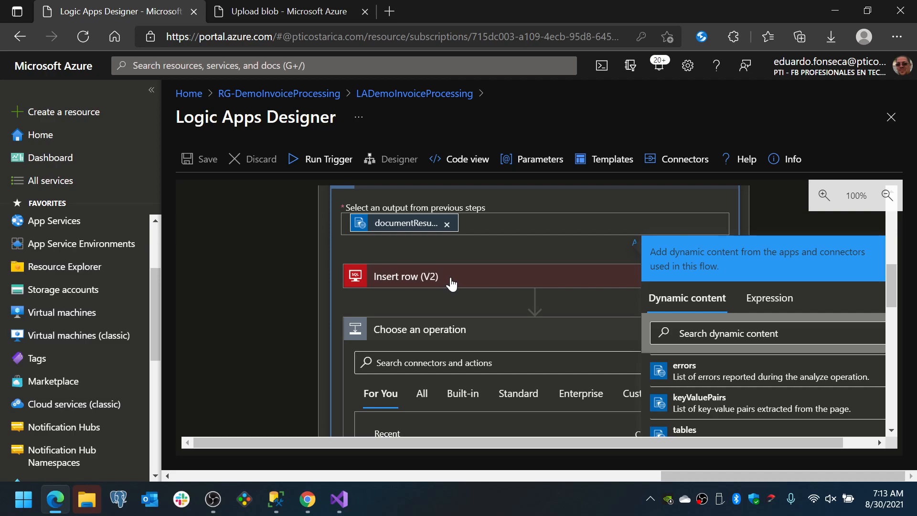
pyautogui.click(280, 267)
pyautogui.scroll(-1, 301, 438)
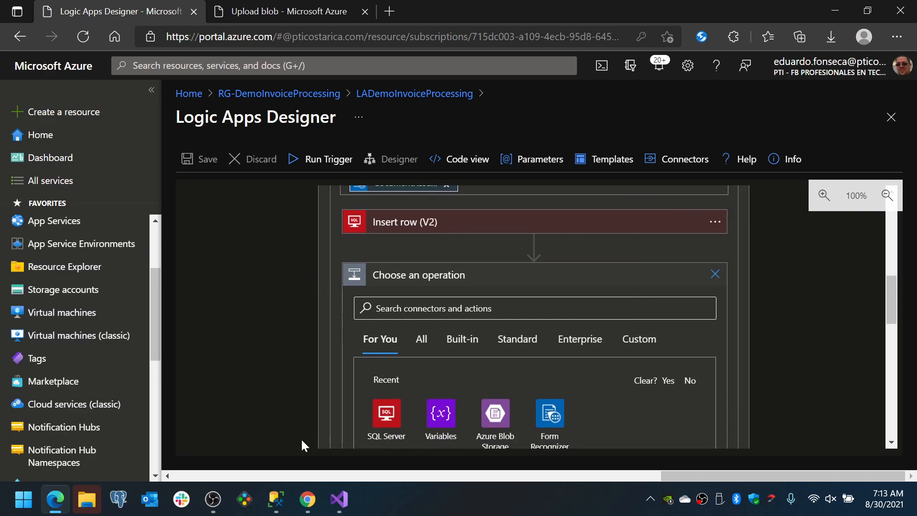
# Switch to Visual Studio to view the Invoice.sql table design, and return to Edge to review the new action's connector choices
pyautogui.click(335, 504)
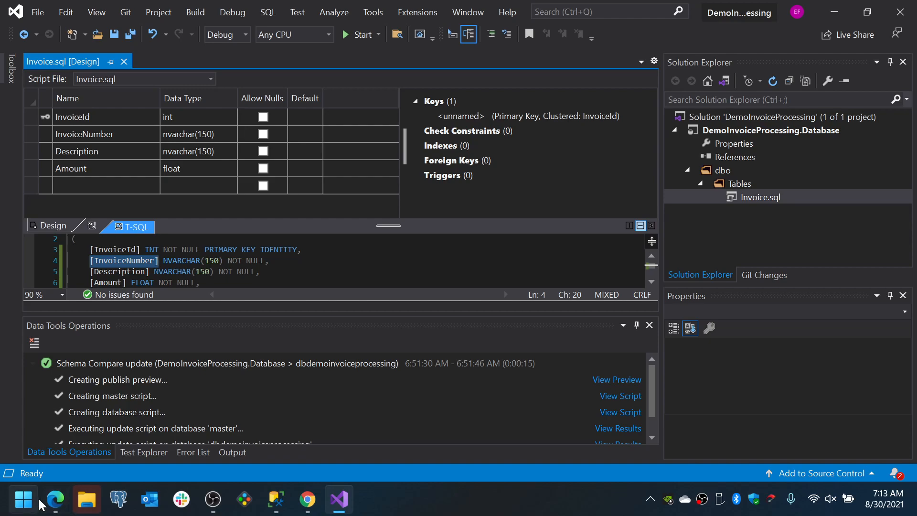
pyautogui.click(56, 500)
pyautogui.scroll(-2, 411, 377)
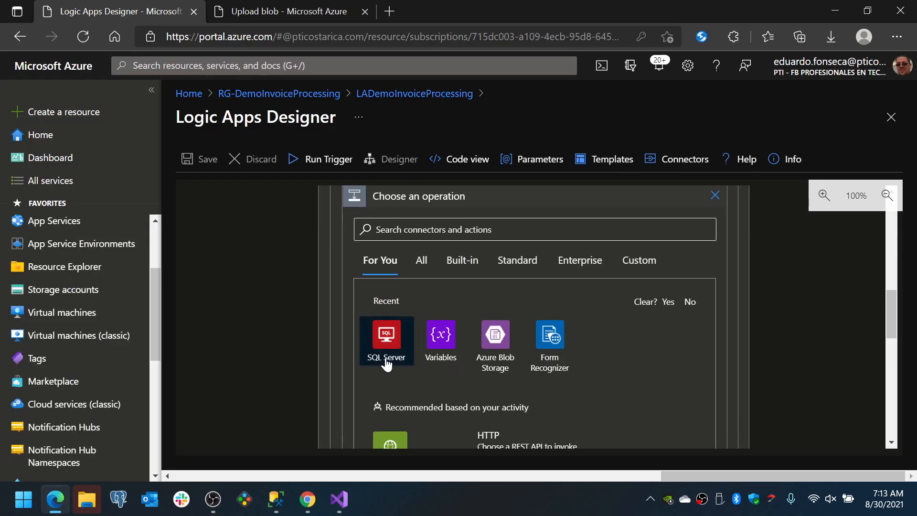
pyautogui.scroll(-3, 386, 376)
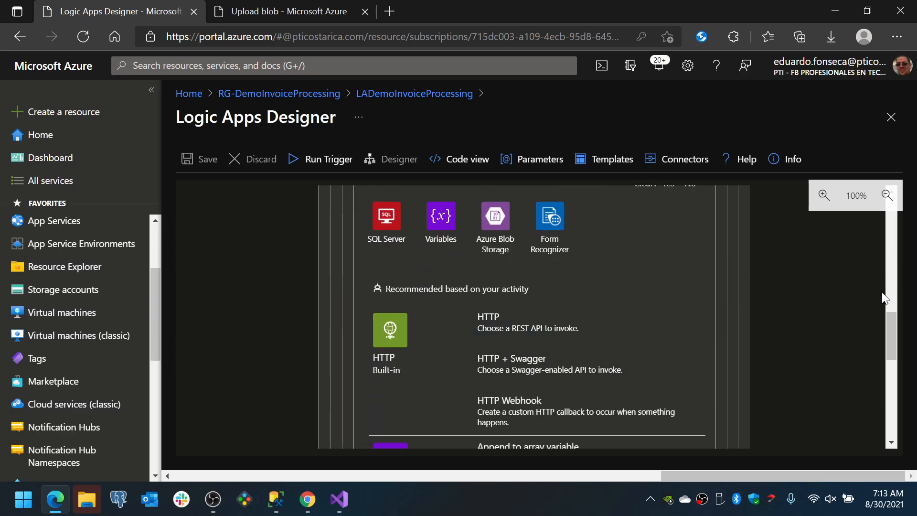
pyautogui.scroll(3, 879, 300)
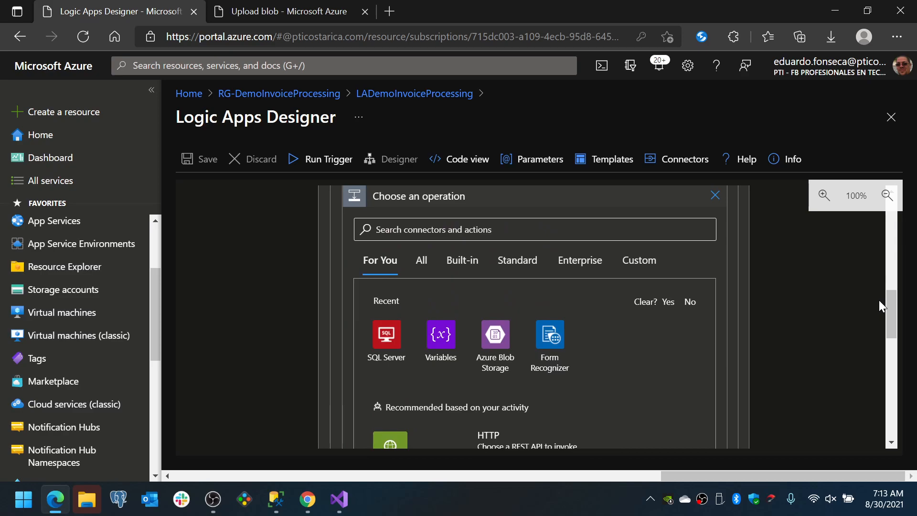
pyautogui.scroll(1, 775, 257)
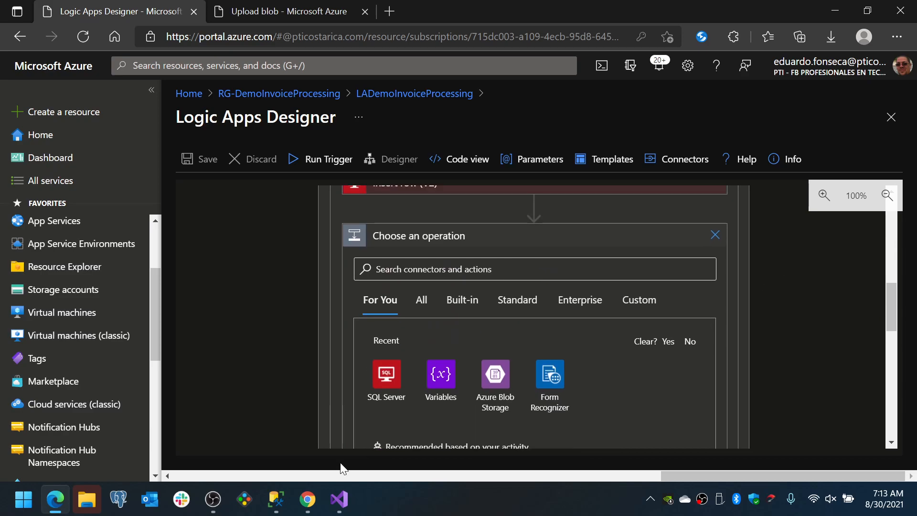
# Switch to SQL Server Management Studio and review the Invoice table query and the values in its result row
pyautogui.click(276, 499)
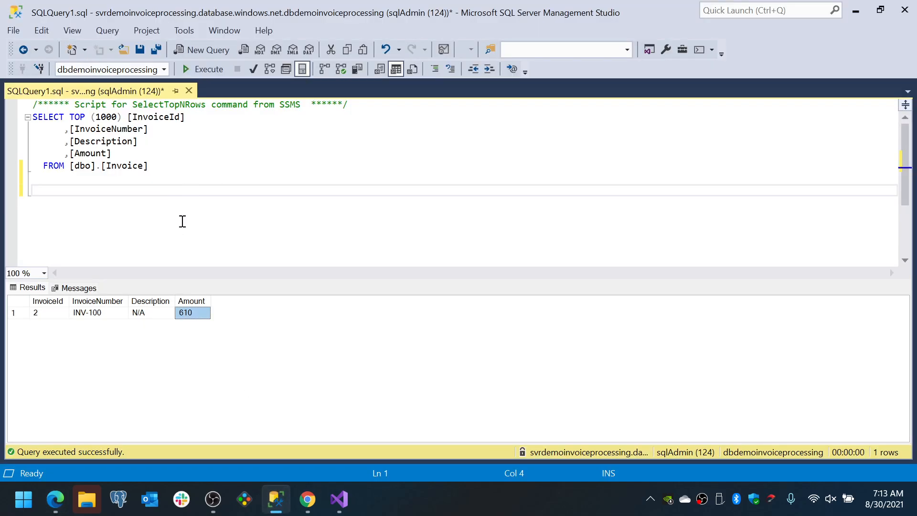
pyautogui.doubleClick(119, 165)
pyautogui.click(197, 185)
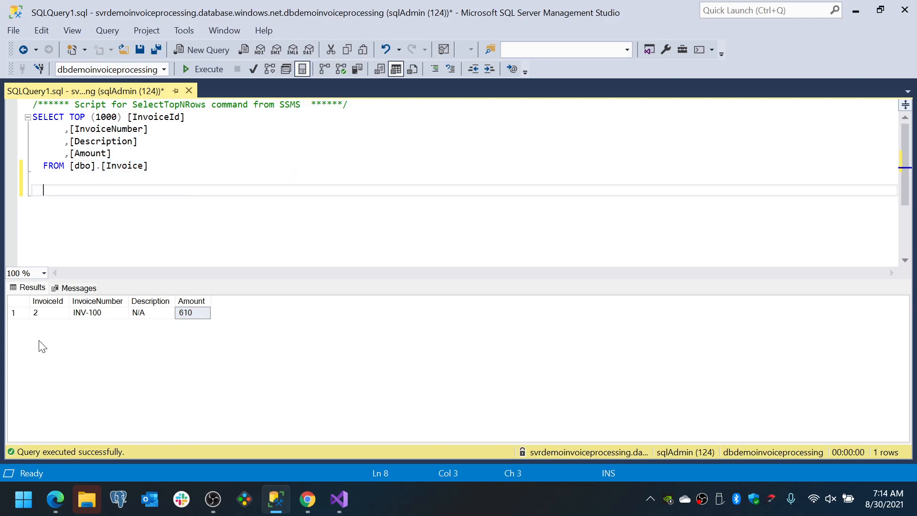
pyautogui.click(204, 311)
pyautogui.click(175, 315)
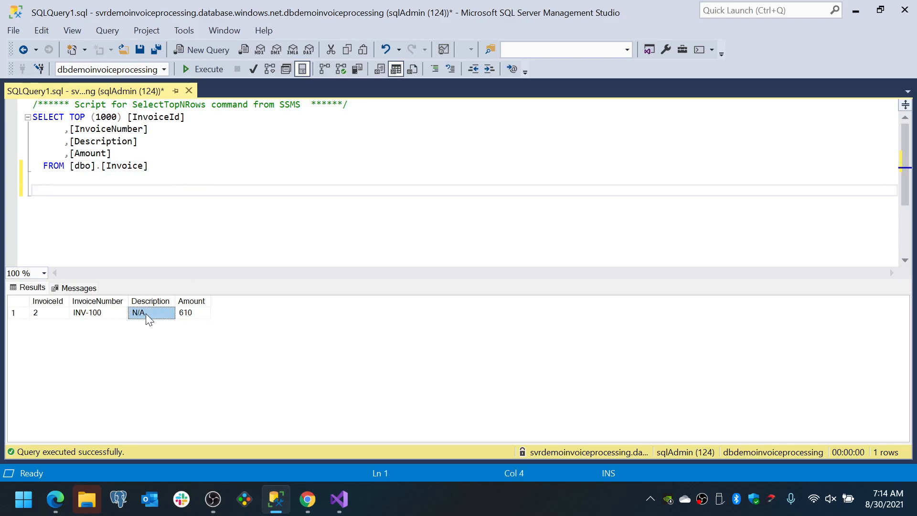
pyautogui.click(42, 316)
pyautogui.click(87, 316)
pyautogui.moveTo(139, 317); pyautogui.dragTo(188, 317)
pyautogui.click(186, 215)
pyautogui.click(123, 118)
pyautogui.moveTo(190, 178); pyautogui.dragTo(32, 104)
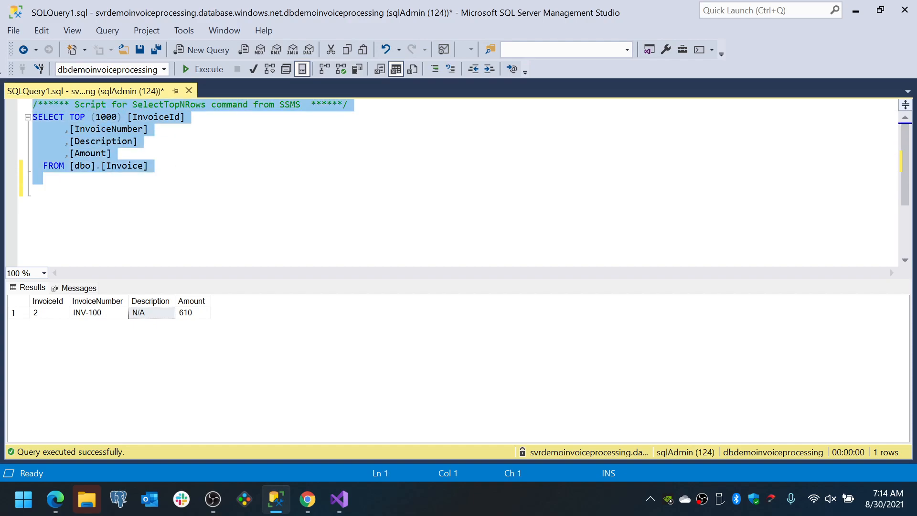
pyautogui.click(147, 175)
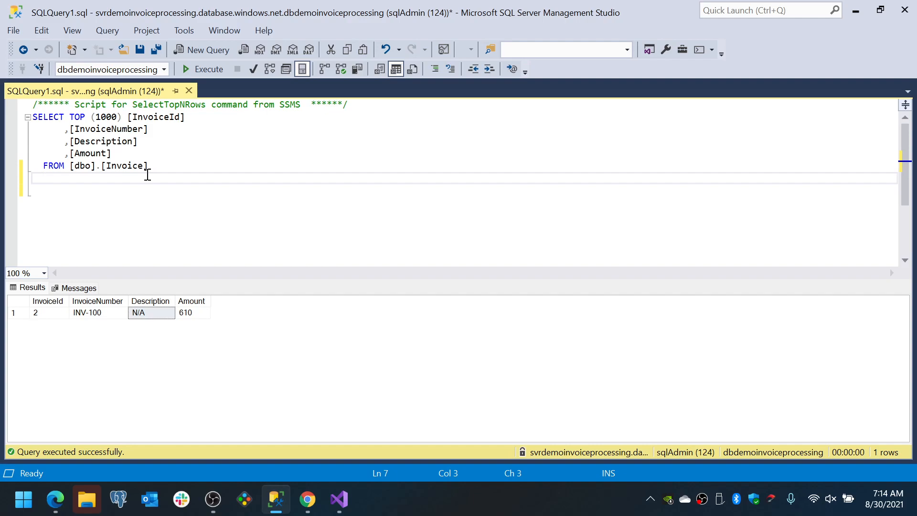